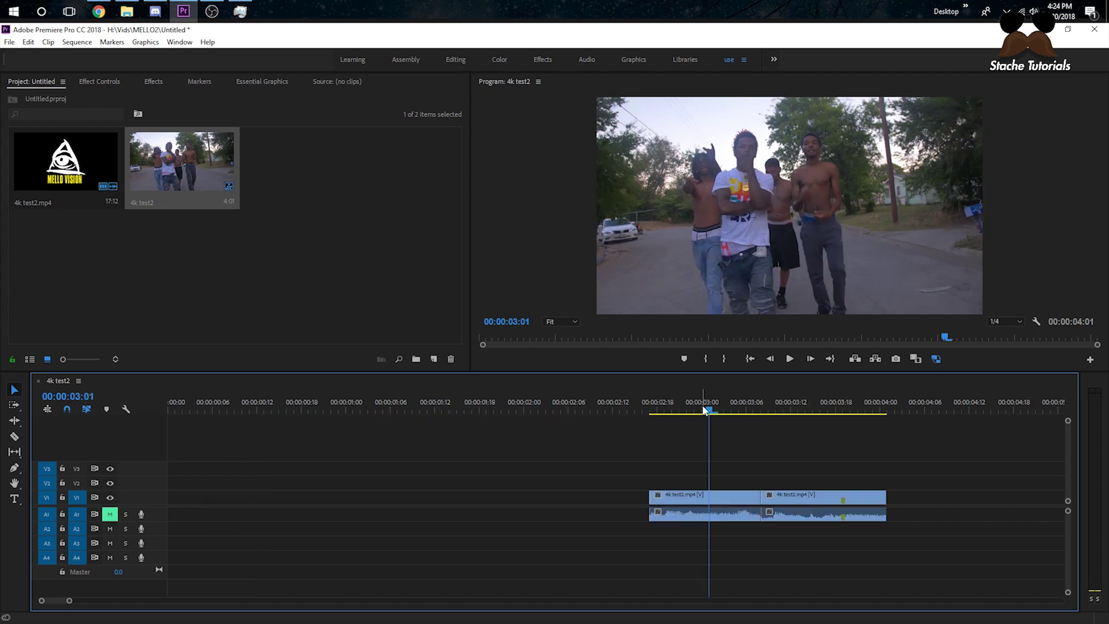
Put the playhead on the first seated-man frame at 00:00:03:08 and zoom the timeline there.
drag(705, 411, 762, 414)
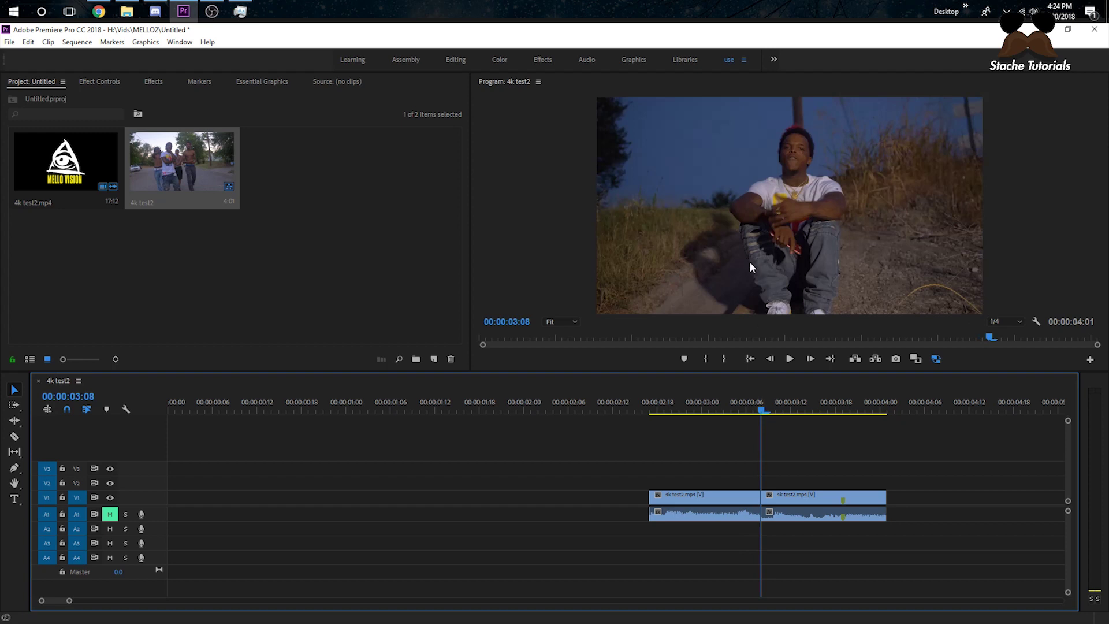
drag(761, 411, 733, 411)
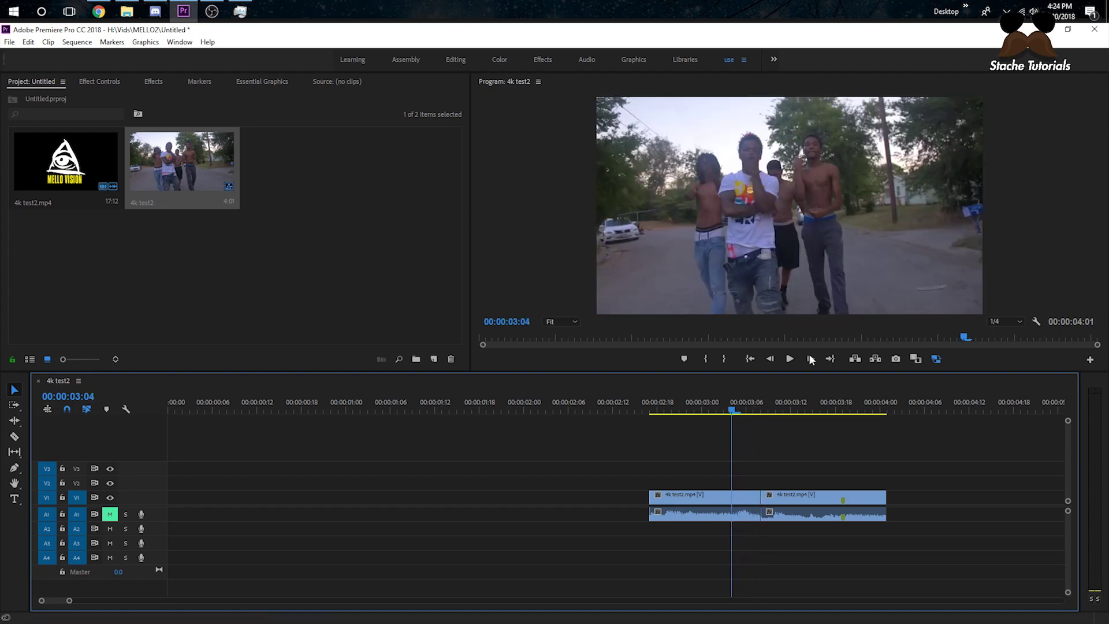
click(752, 409)
click(757, 408)
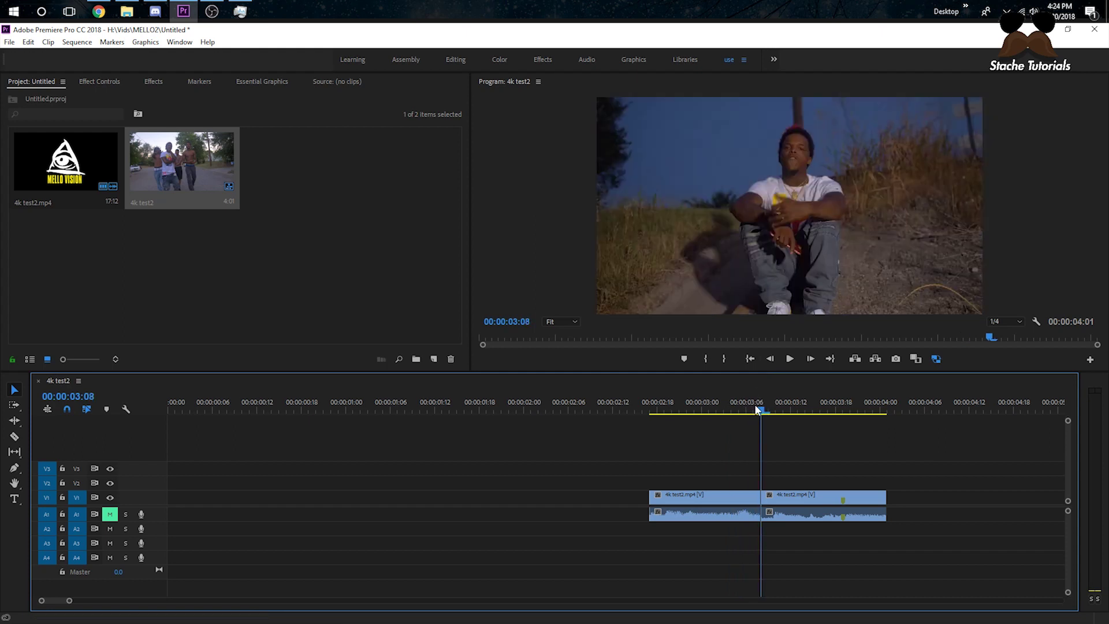
scroll(69, 602, down, 1)
drag(69, 602, 57, 602)
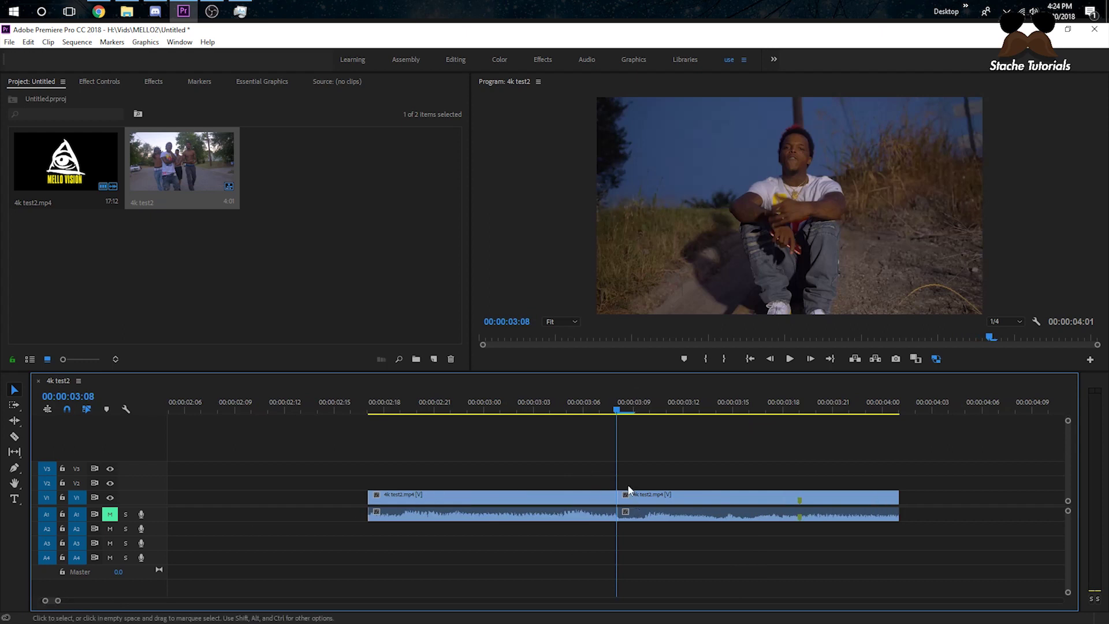
Export the frame as TRANSITION1.bmp into the project and place it on V2 at 00:00:03:08.
click(895, 359)
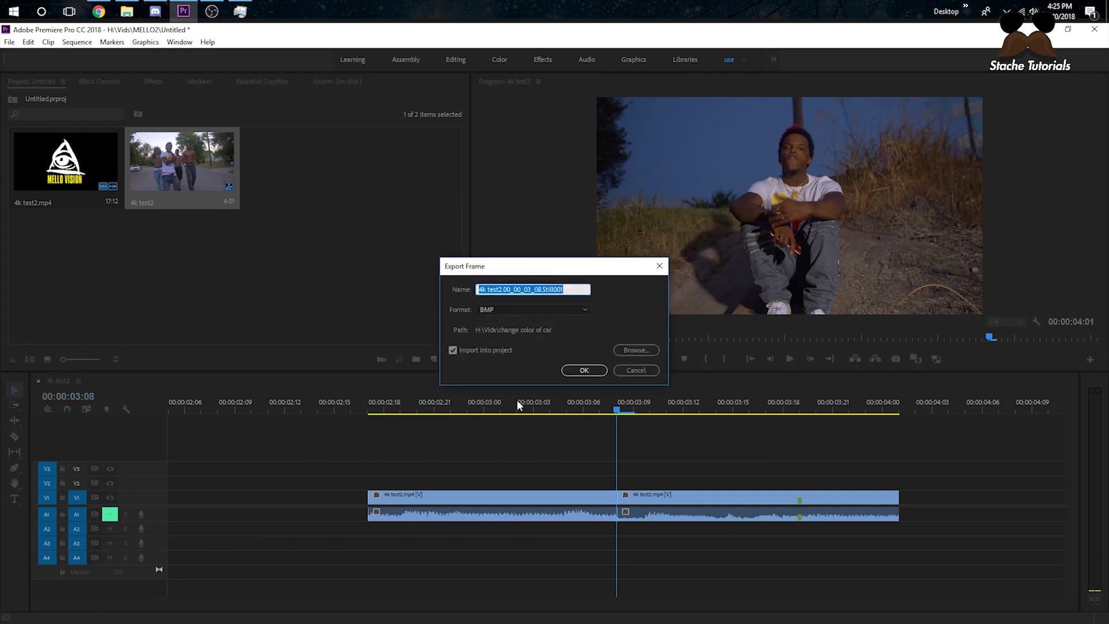
text(TRANSITION1)
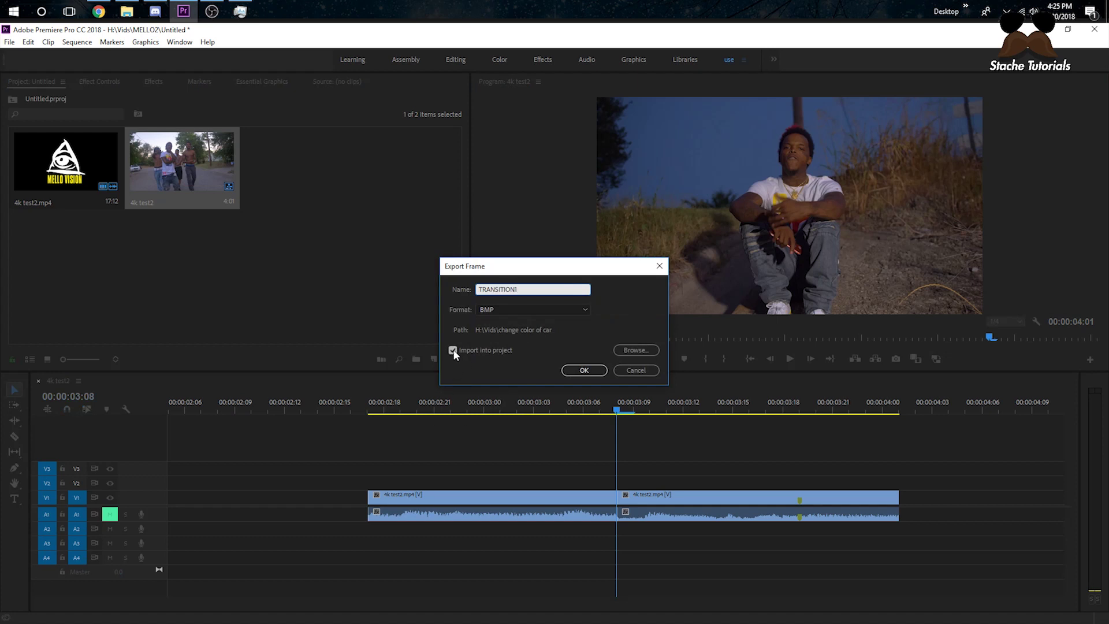
click(584, 371)
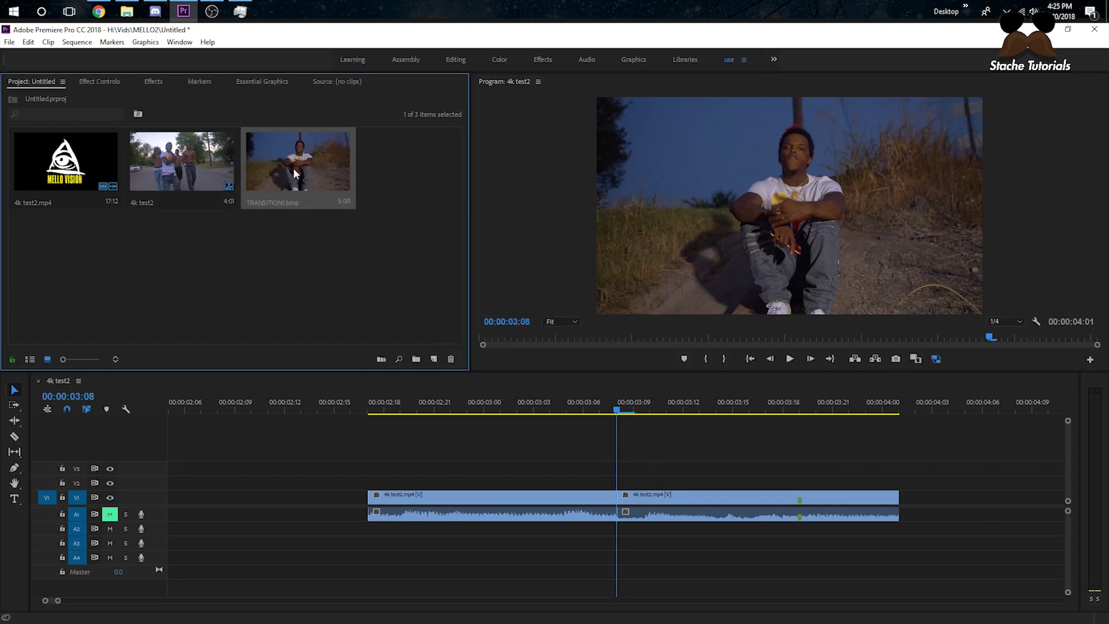
drag(305, 195, 621, 490)
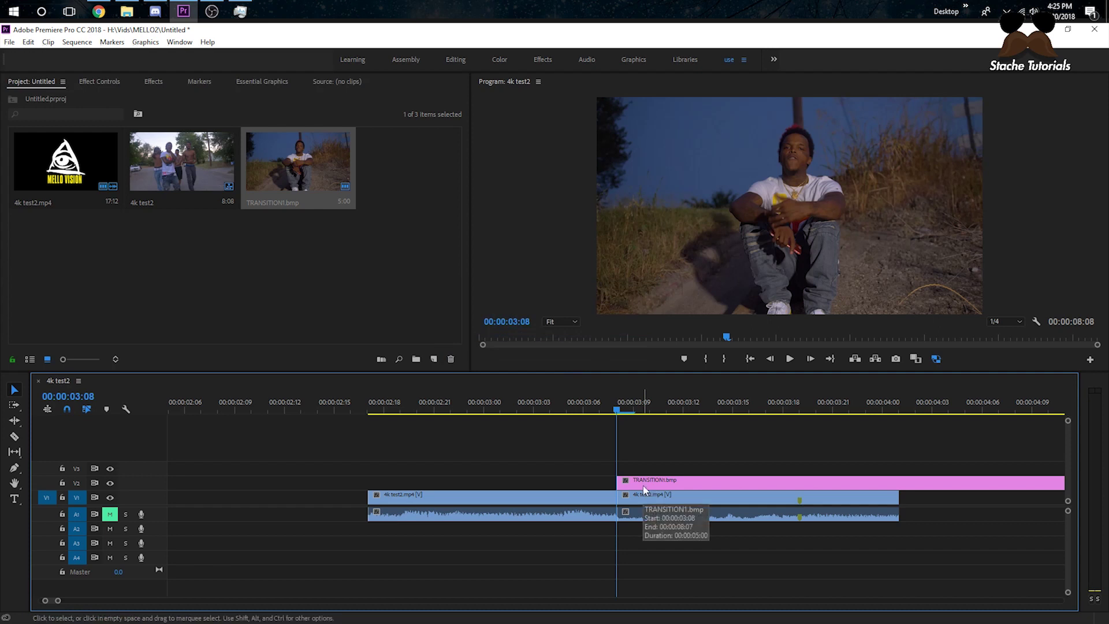
Slide TRANSITION1 to start at 00:00:03:03 and razor away everything after the cut.
key(shift+Left)
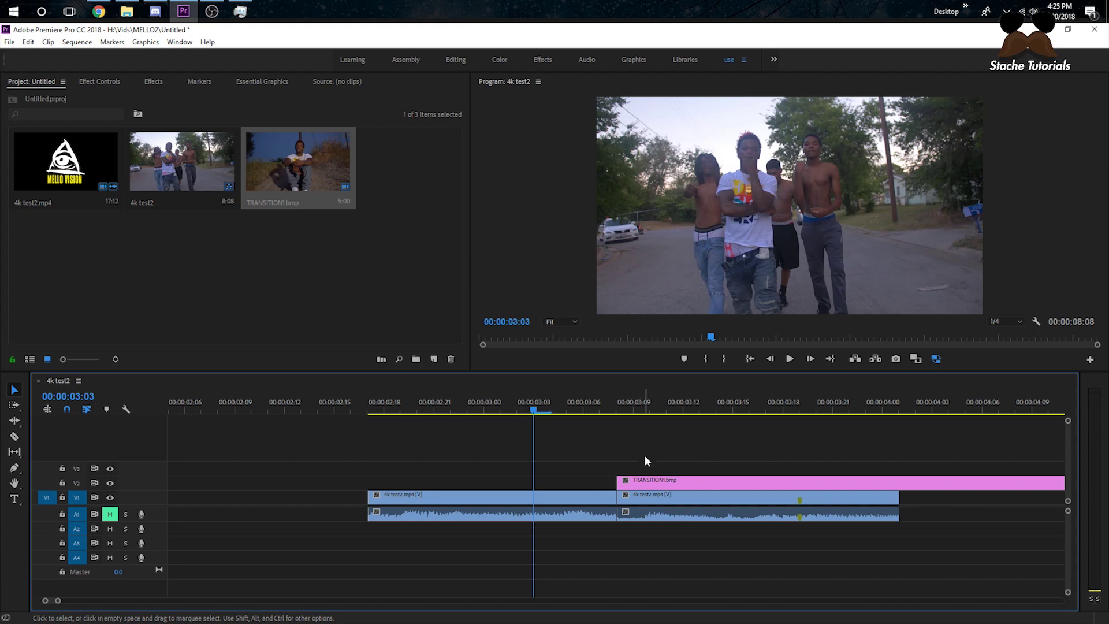
drag(650, 478, 560, 482)
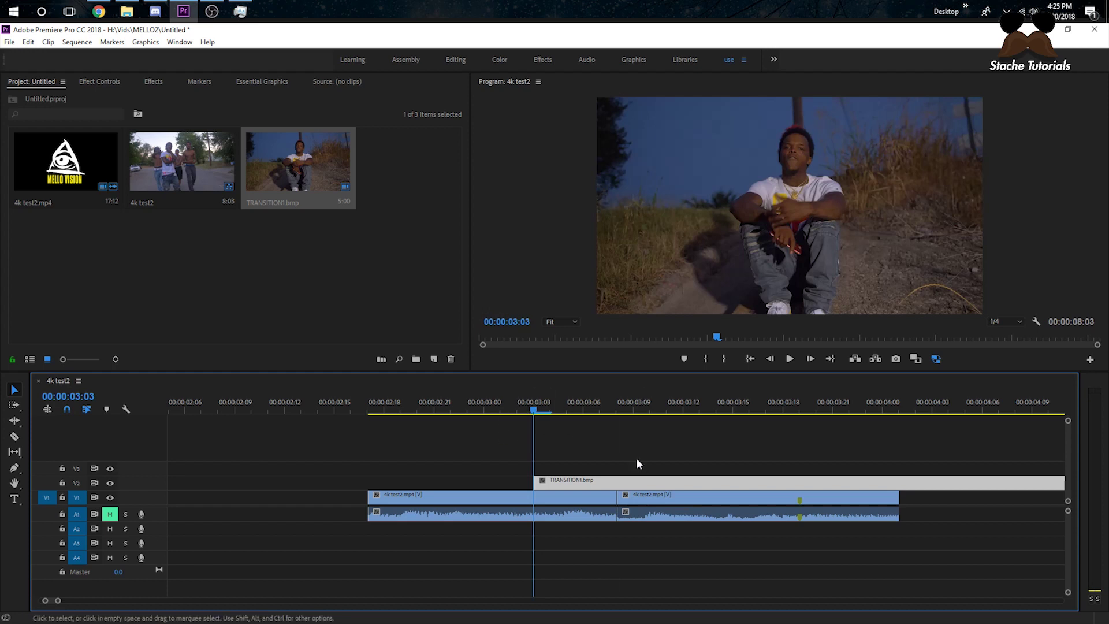
drag(581, 399, 617, 412)
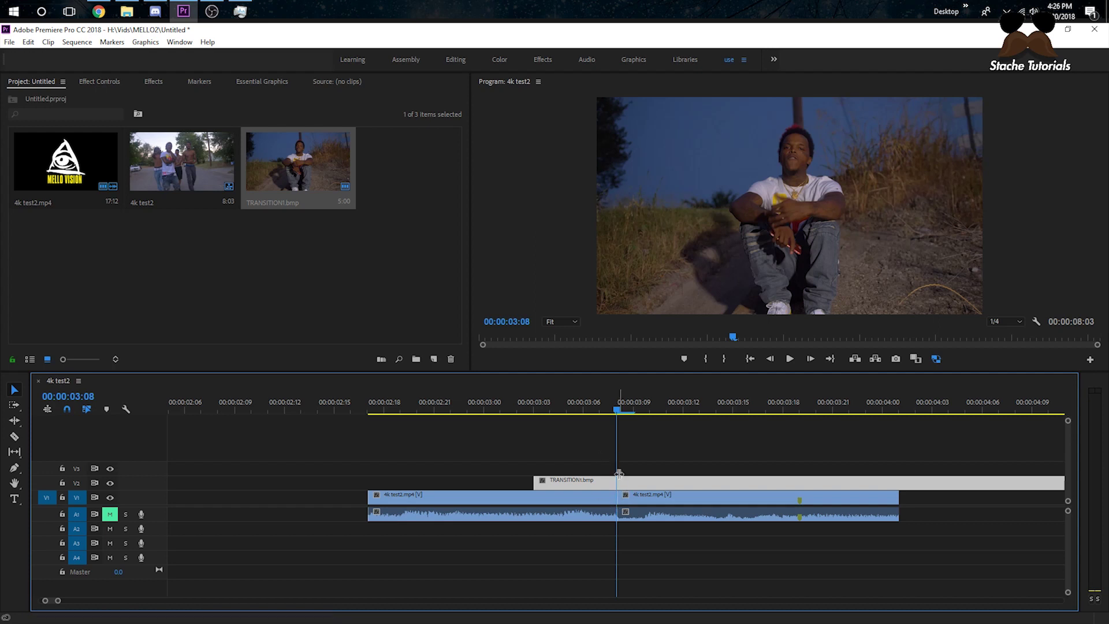
ctrl+click(618, 478)
click(638, 480)
key(Delete)
drag(621, 411, 543, 419)
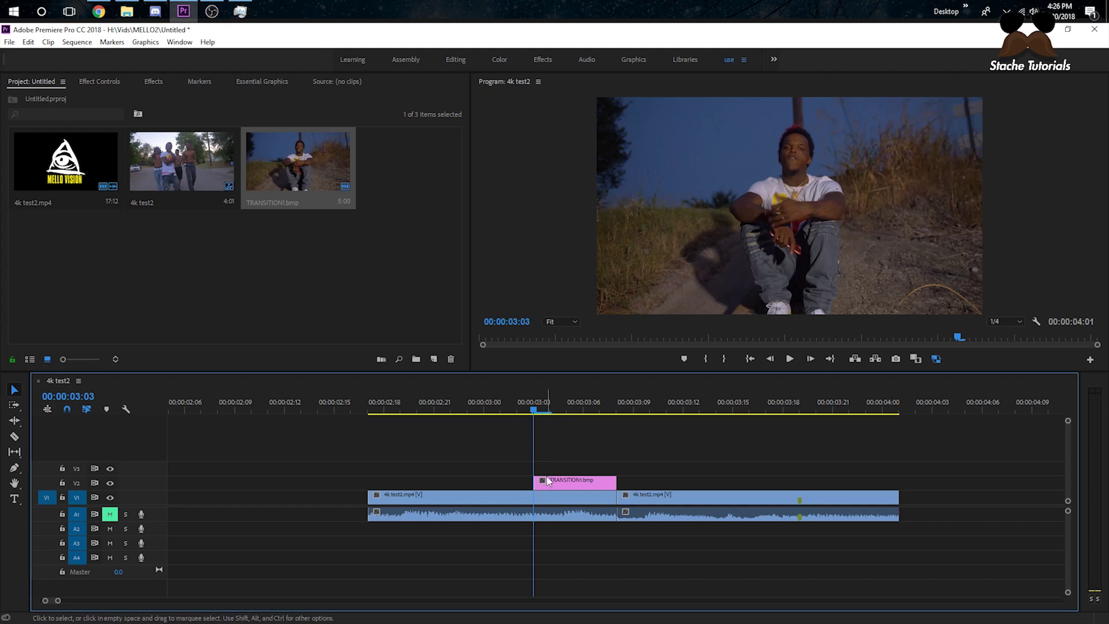
mouse_move(524, 414)
mouse_down()
mouse_move(598, 418)
mouse_move(535, 413)
mouse_up()
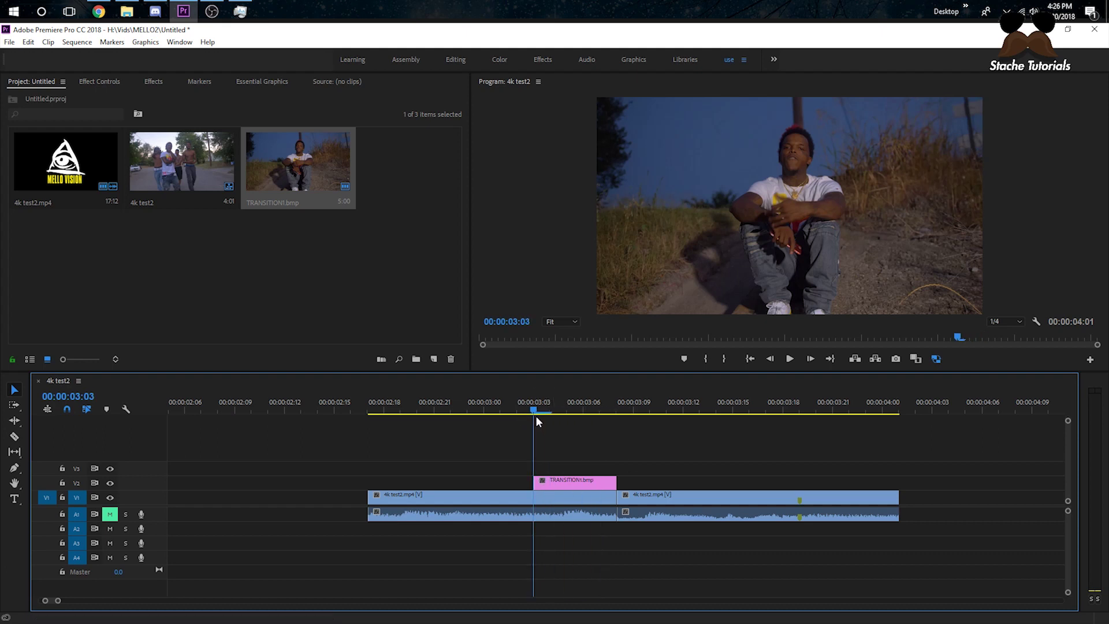
click(550, 483)
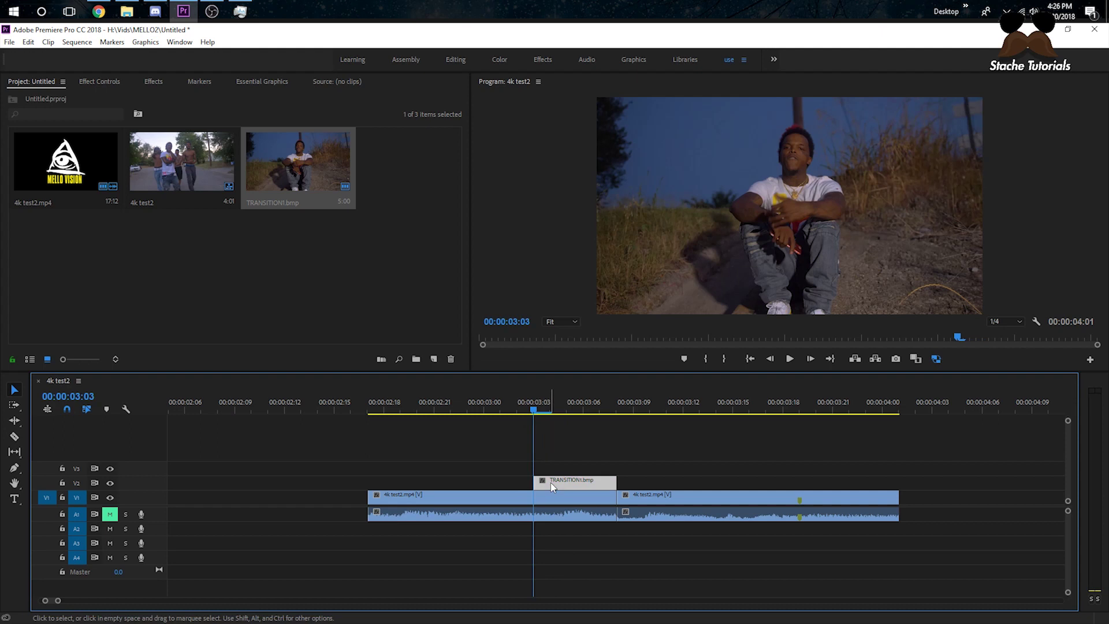
Add a free-form pen mask to the TRANSITION1 still's Opacity in Effect Controls.
click(107, 83)
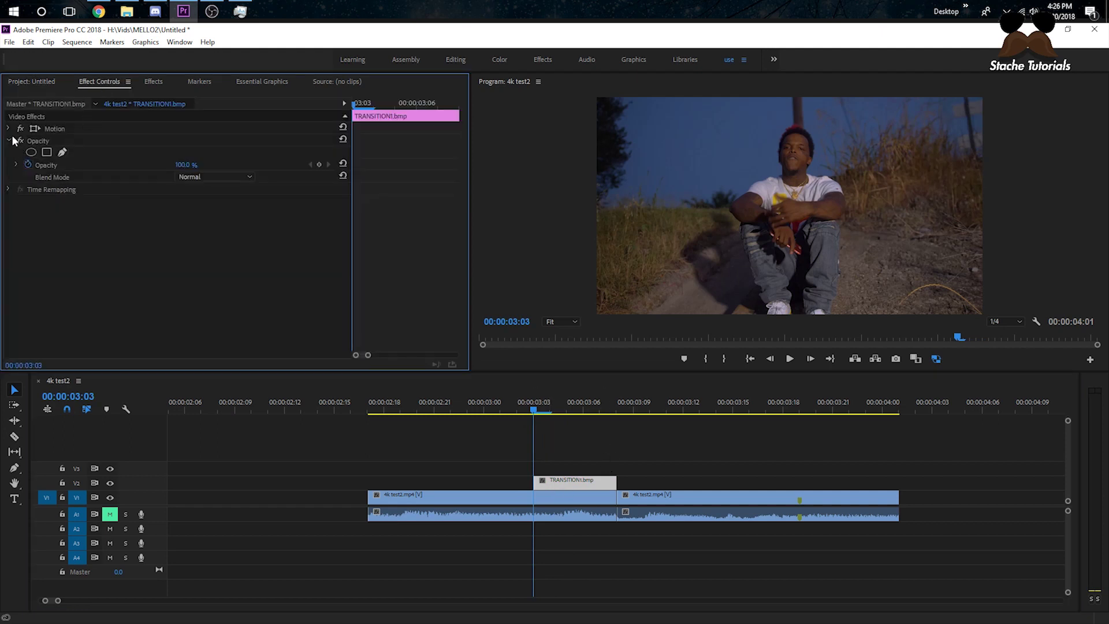
click(62, 153)
click(62, 152)
click(770, 359)
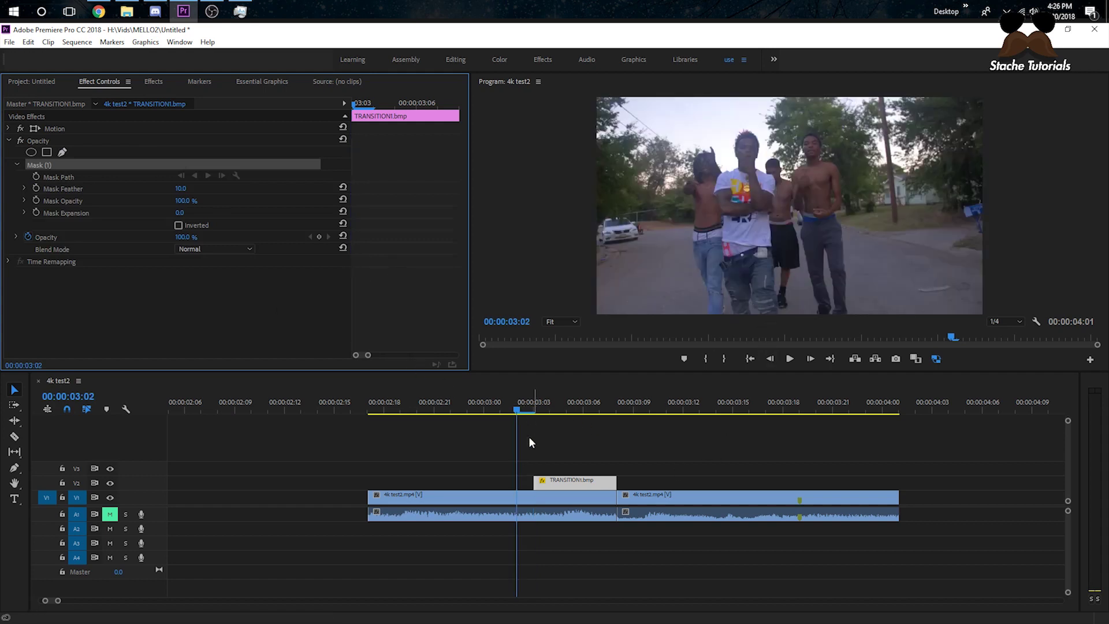
click(533, 408)
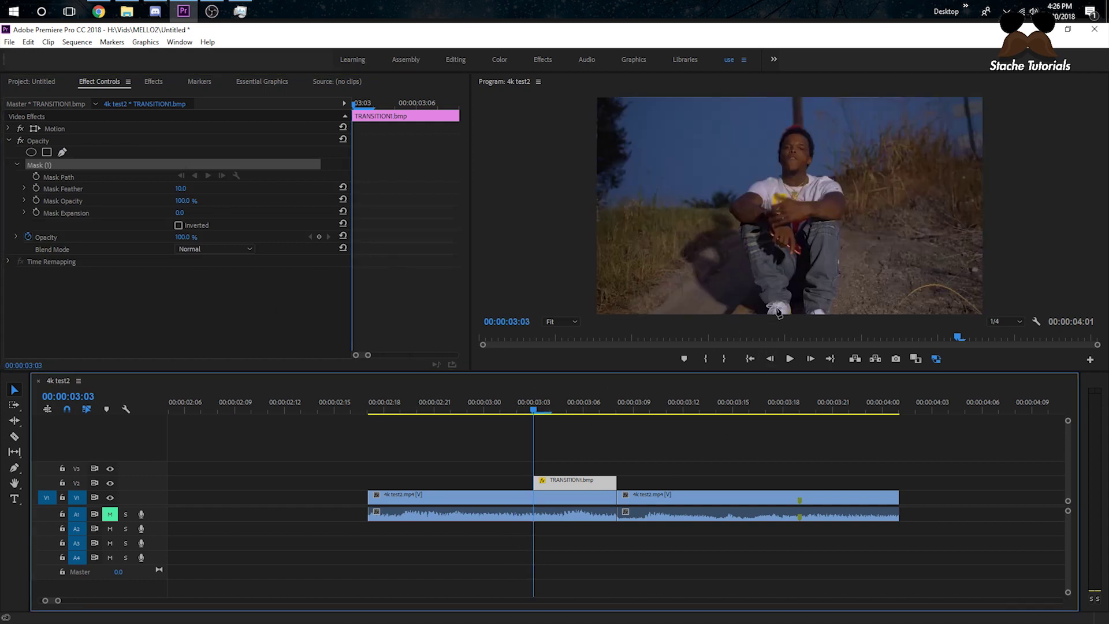
Trace the mask from the man's feet up his left side and over his head.
drag(765, 313, 758, 298)
click(758, 296)
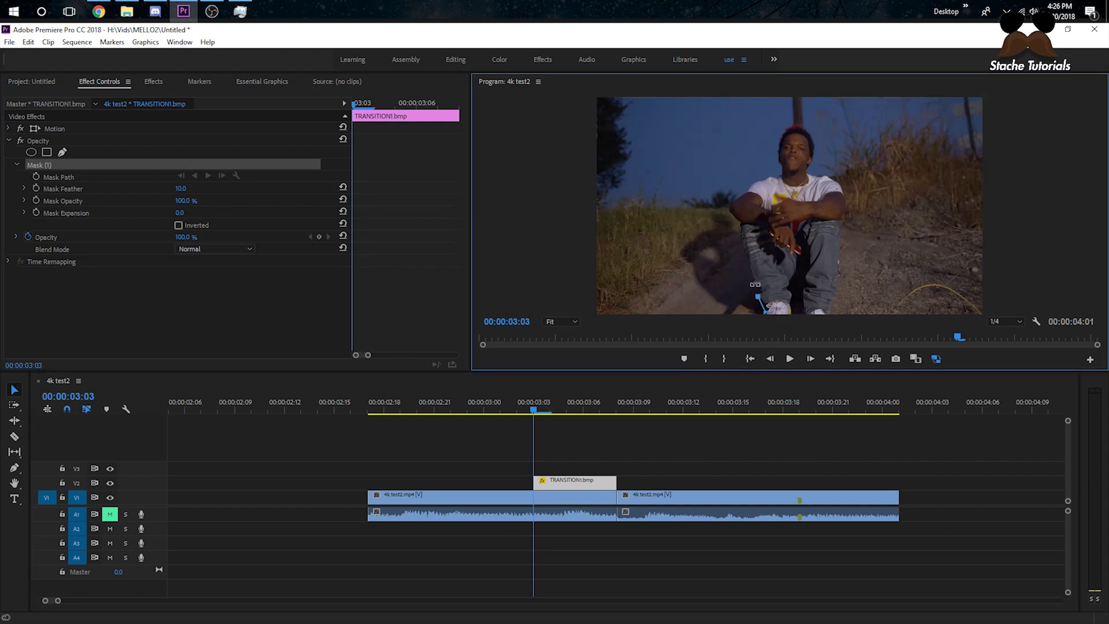
click(751, 269)
click(741, 239)
click(732, 212)
click(743, 192)
drag(747, 190, 785, 168)
click(783, 166)
drag(788, 126, 810, 119)
click(814, 139)
Continue the mask down his right shoulder and leg, closing it at his feet.
click(812, 165)
drag(828, 176, 854, 177)
click(843, 204)
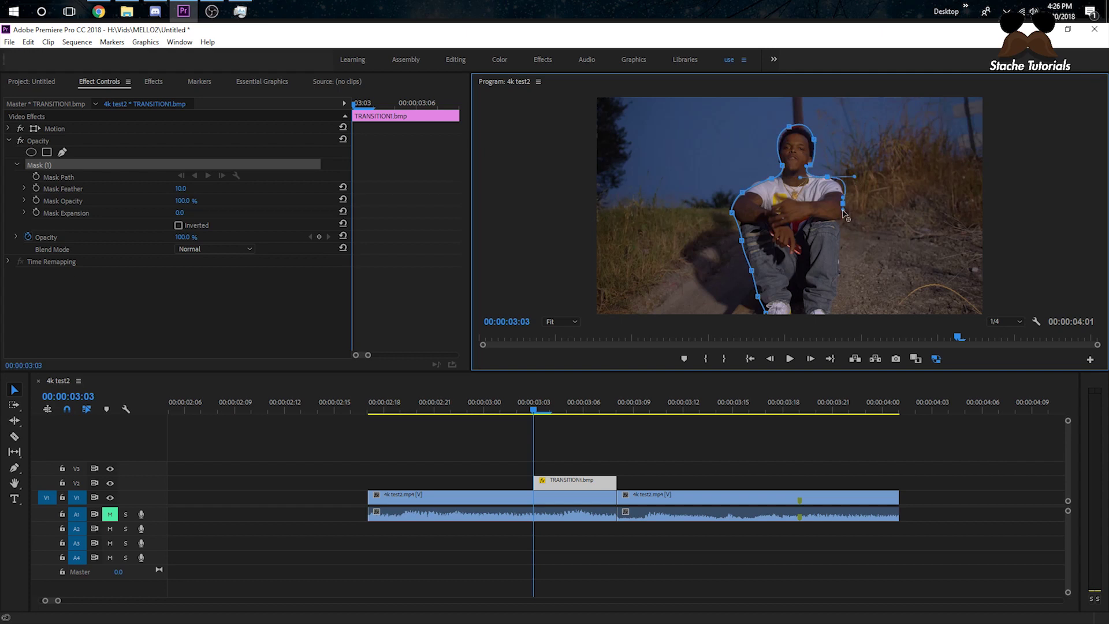
click(840, 220)
drag(839, 283, 834, 291)
click(827, 313)
click(767, 313)
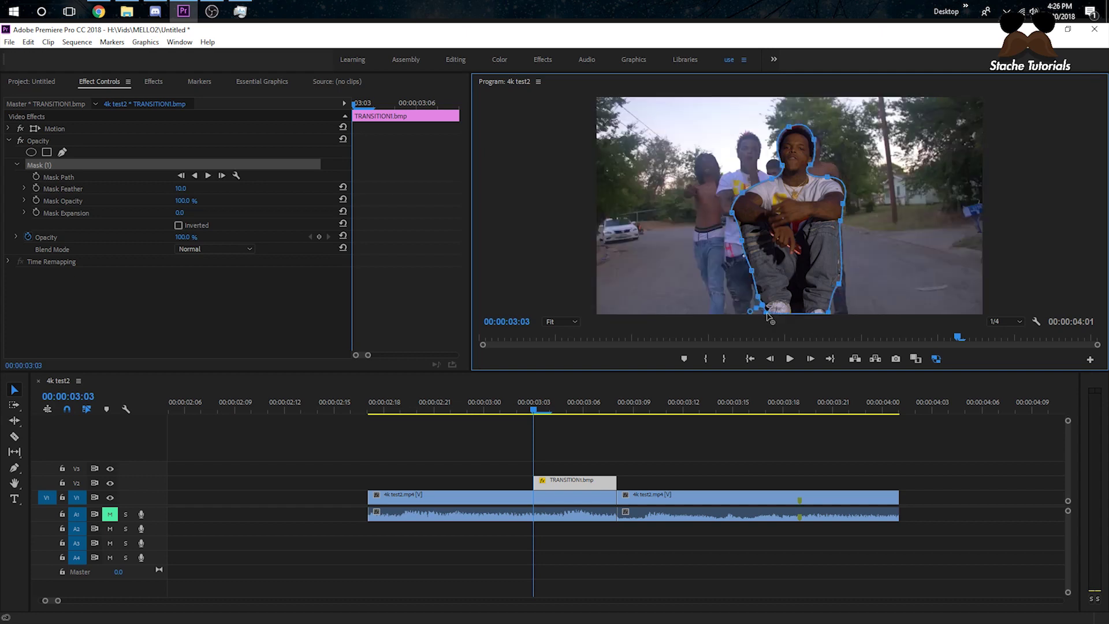
Play back from before the transition to review the masked still.
scroll(519, 412, down, 3)
drag(431, 384, 264, 391)
key(space)
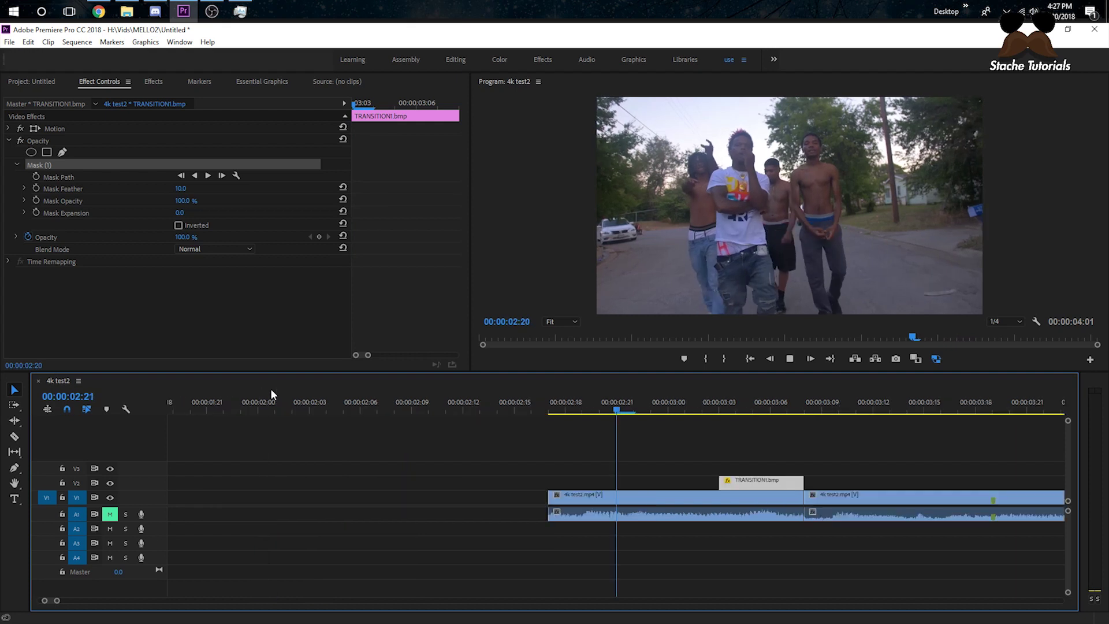
Search the Effects panel for GLITCH and apply uni.Glitch to the TRANSITION1 still.
click(352, 412)
drag(352, 412, 484, 417)
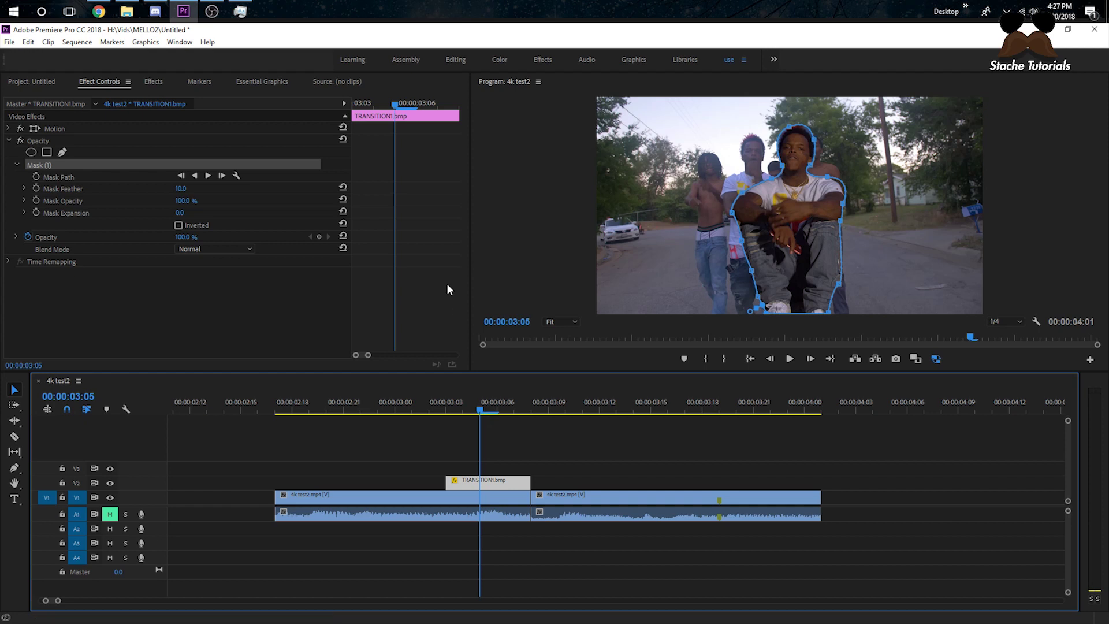
click(154, 81)
click(71, 96)
text(GLITCH)
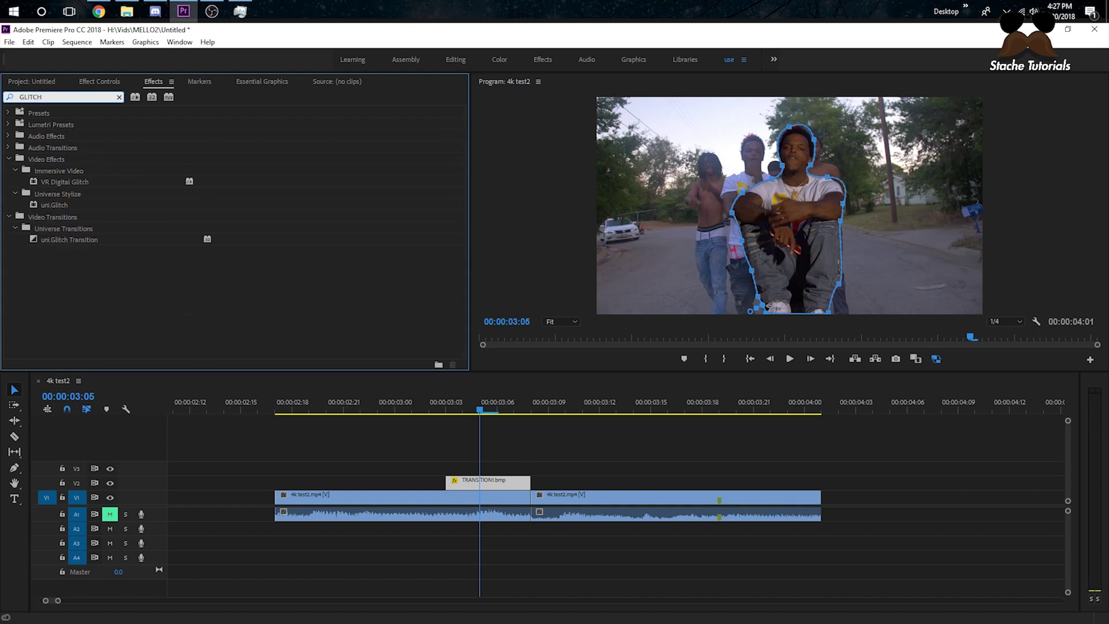
drag(58, 200, 482, 484)
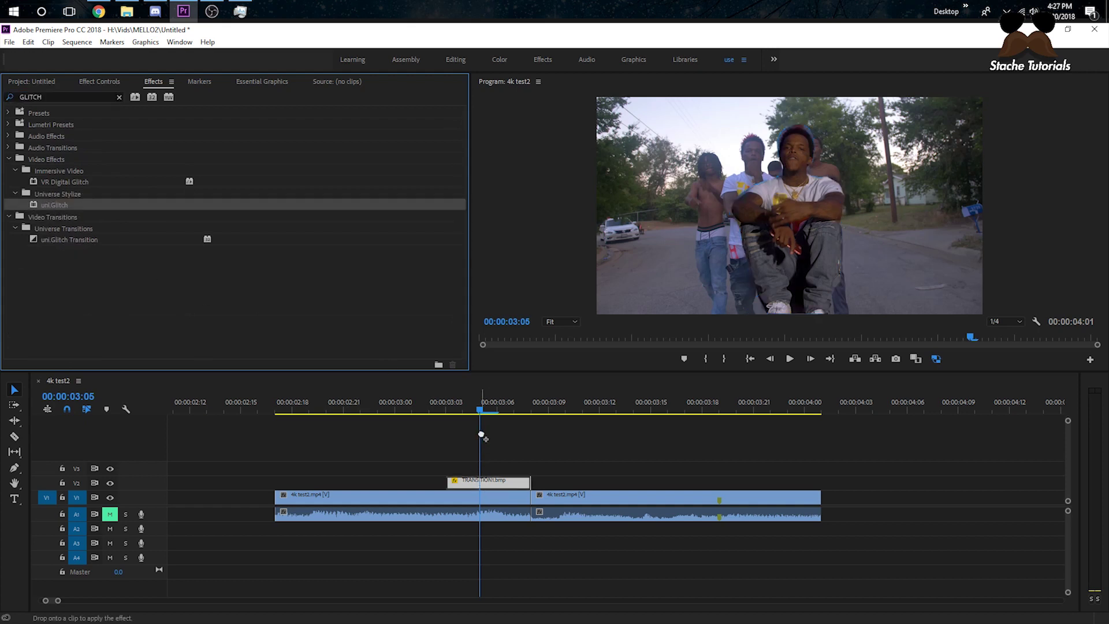
Play back the glitching still around 00:00:03:03 and clear the effects search.
drag(476, 406, 437, 411)
drag(432, 413, 481, 408)
key(space)
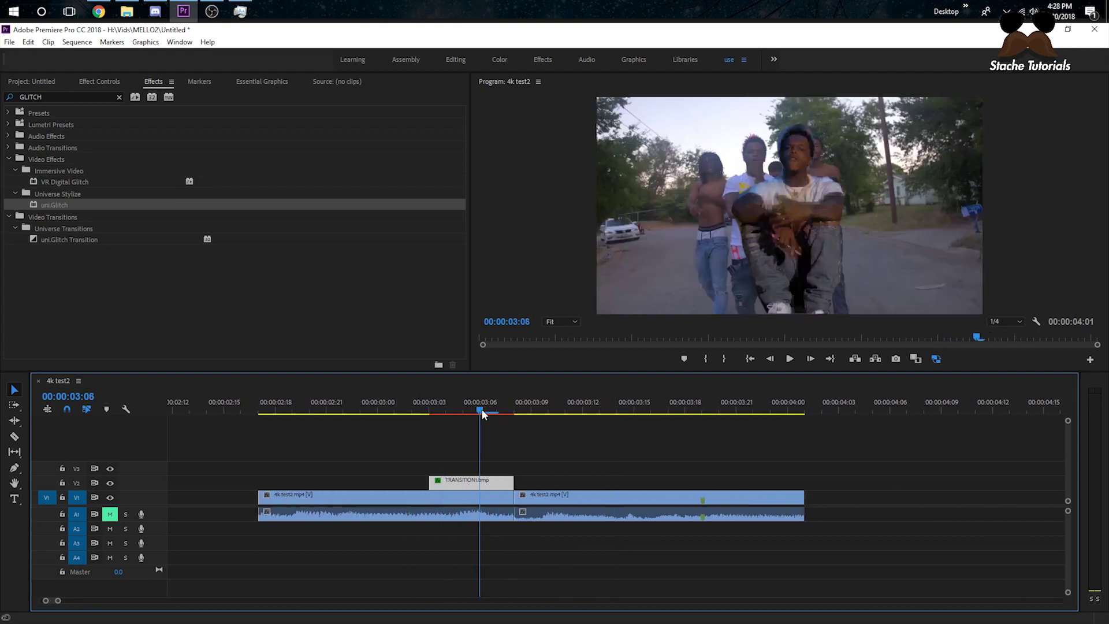
double_click(49, 97)
key(BackSpace)
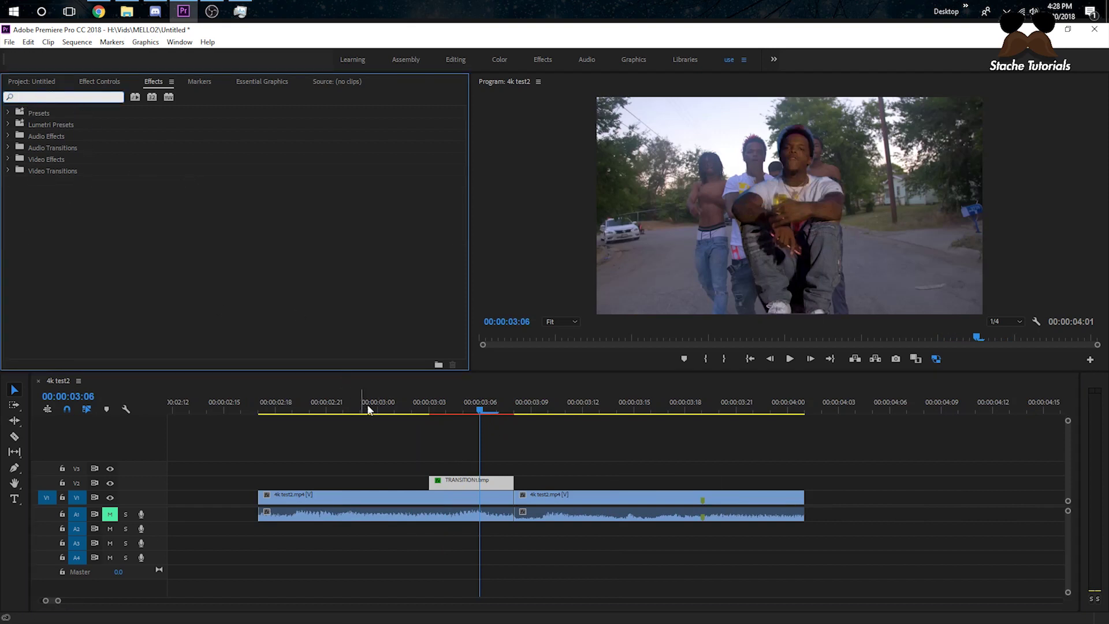
Place Dope Glitches (3).mp4 on V3 above the TRANSITION1 still at about 00:00:03:03.
click(49, 87)
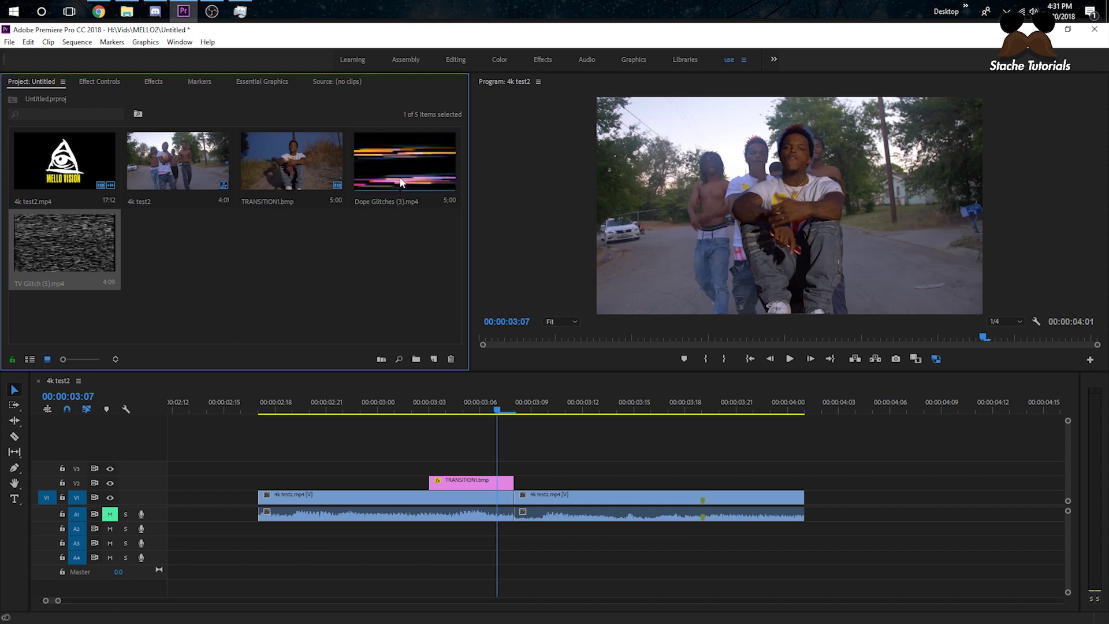
drag(395, 172, 434, 470)
Cut off the start of the Dope Glitches clip and slide the rest earlier.
drag(430, 412, 827, 431)
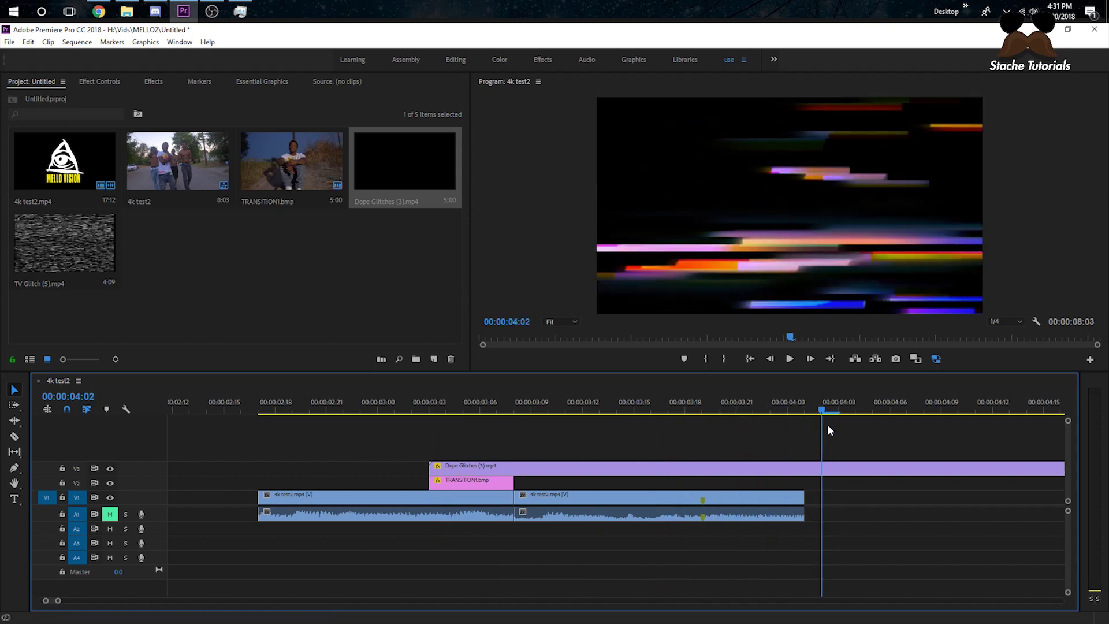
click(817, 473)
key(ctrl+k)
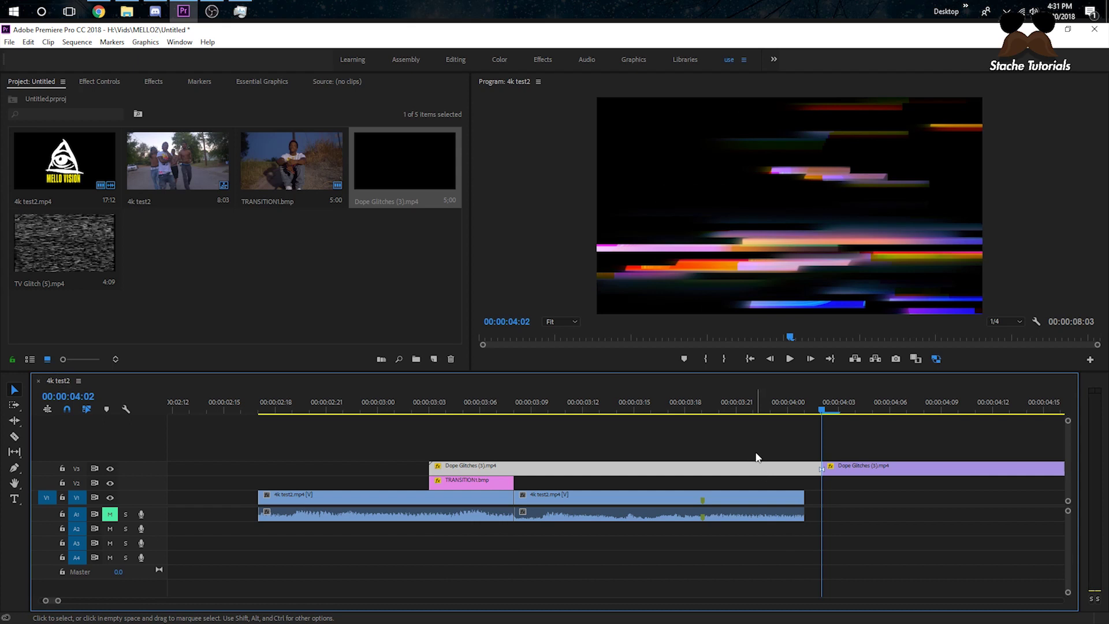
key(Delete)
drag(861, 468, 461, 469)
Split Dope Glitches at the 00:00:03:08 cut and delete the part beyond it.
mouse_move(512, 412)
mouse_down()
mouse_move(498, 412)
mouse_move(513, 411)
mouse_up()
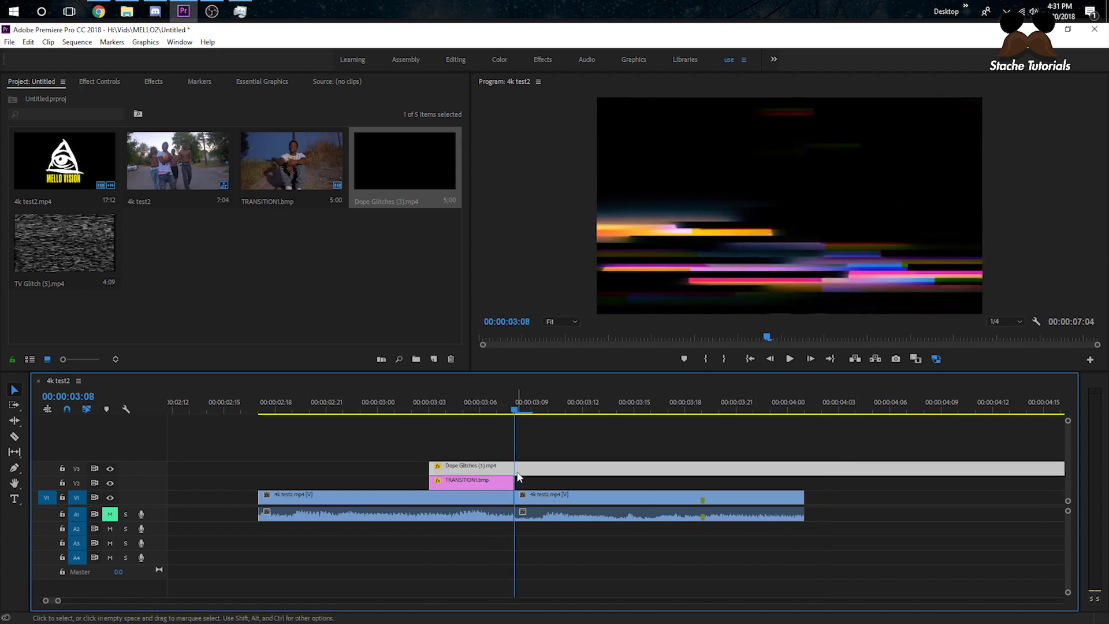
key(ctrl+k)
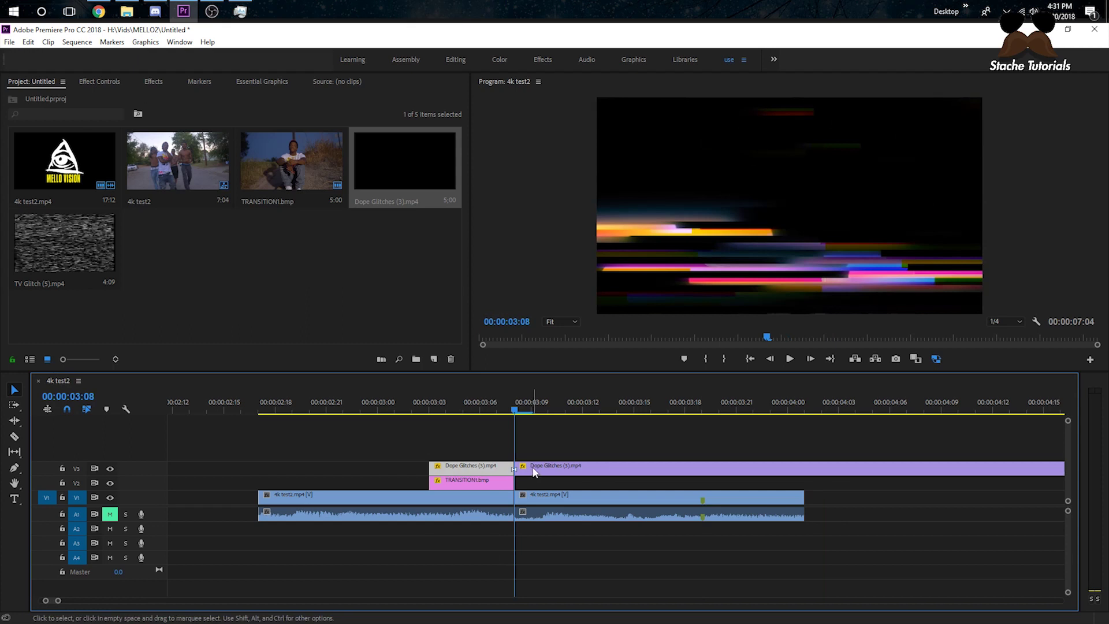
click(535, 472)
key(Delete)
drag(516, 410, 445, 428)
click(466, 470)
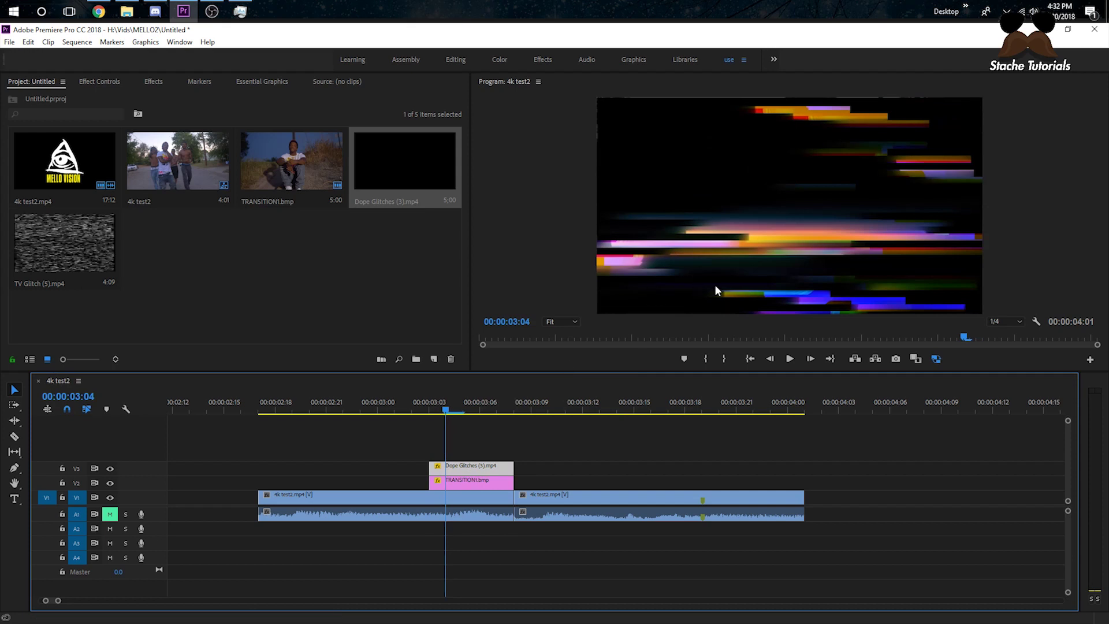
click(484, 483)
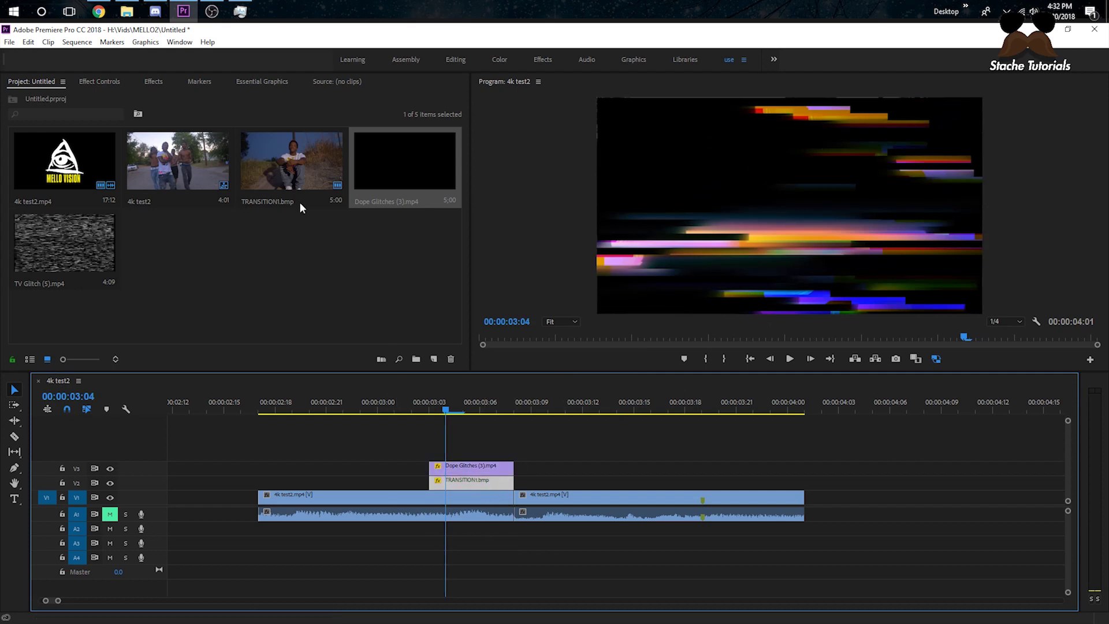
Copy TRANSITION1.bmp's Mask (1) onto the Dope Glitches Opacity and preview the masked glitch.
click(105, 81)
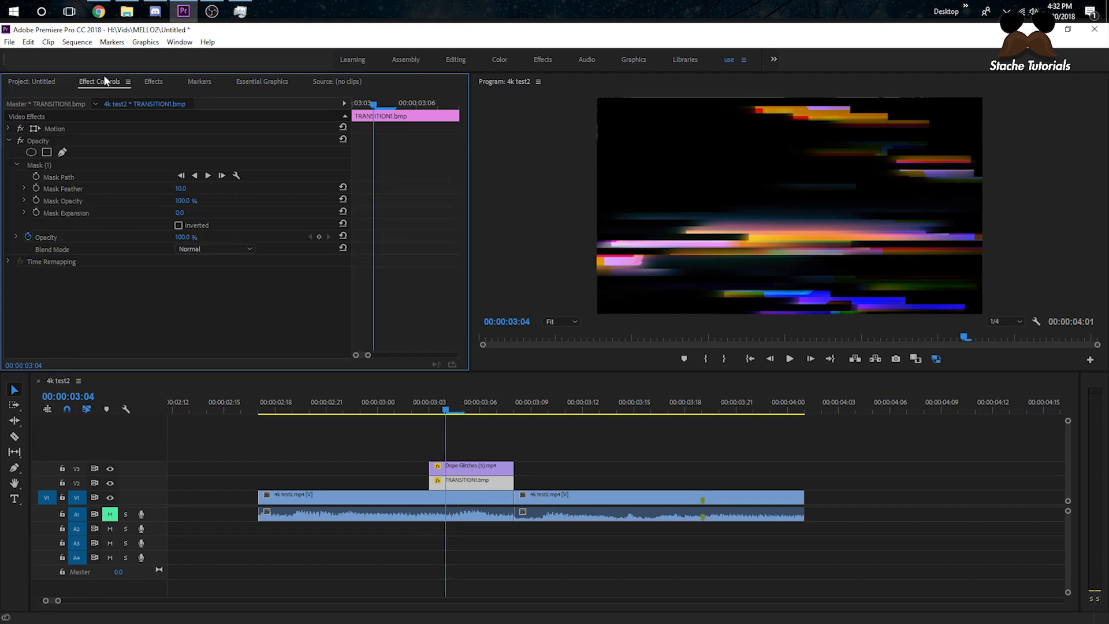
click(38, 165)
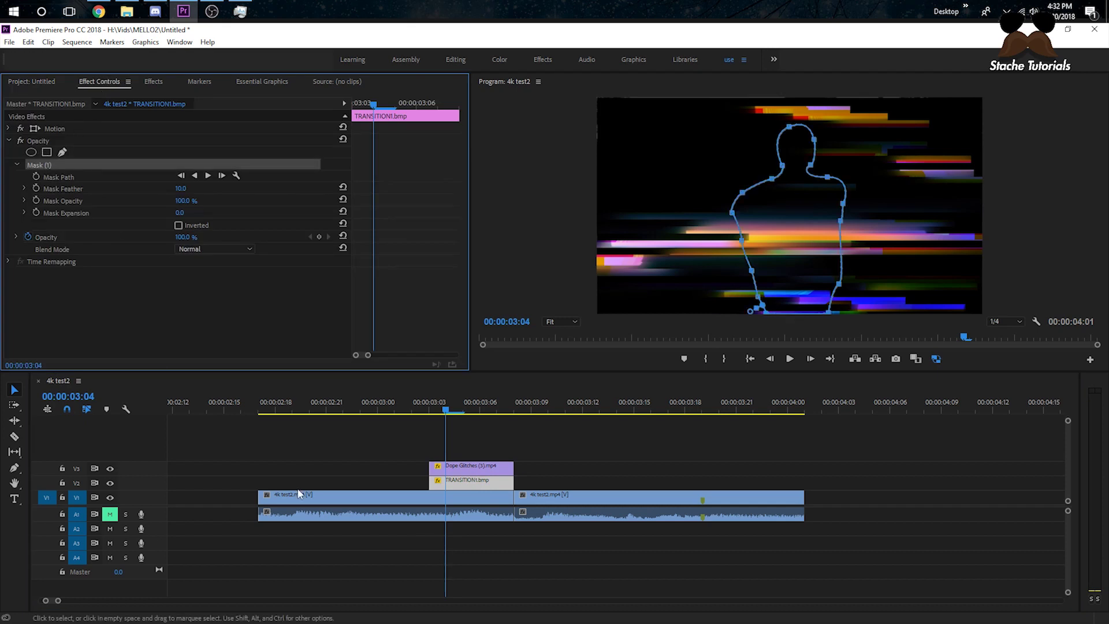
click(483, 469)
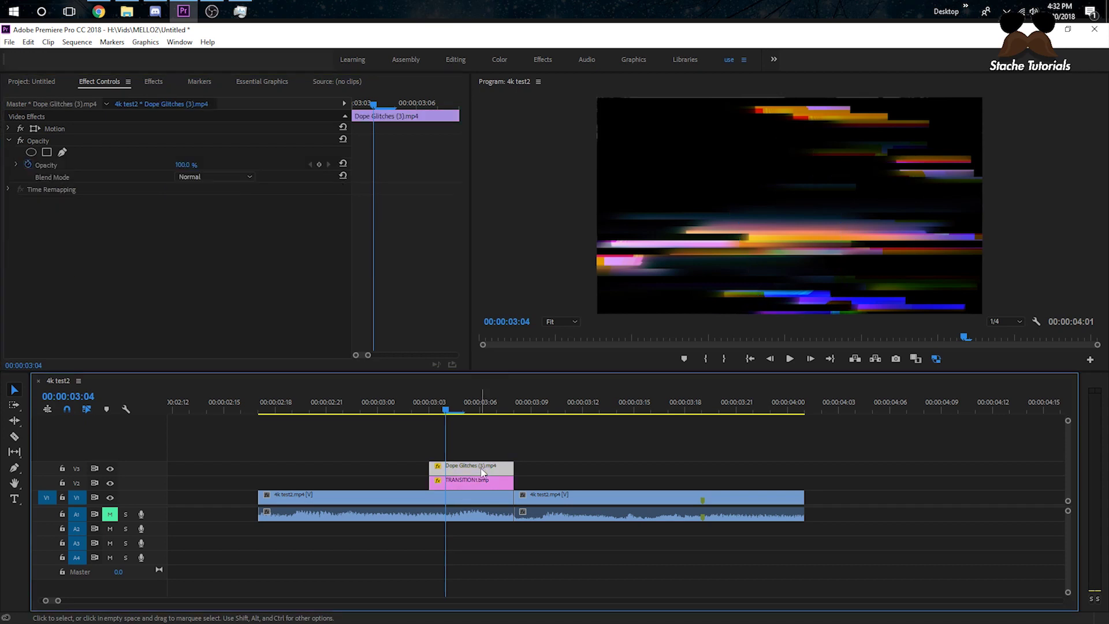
click(41, 143)
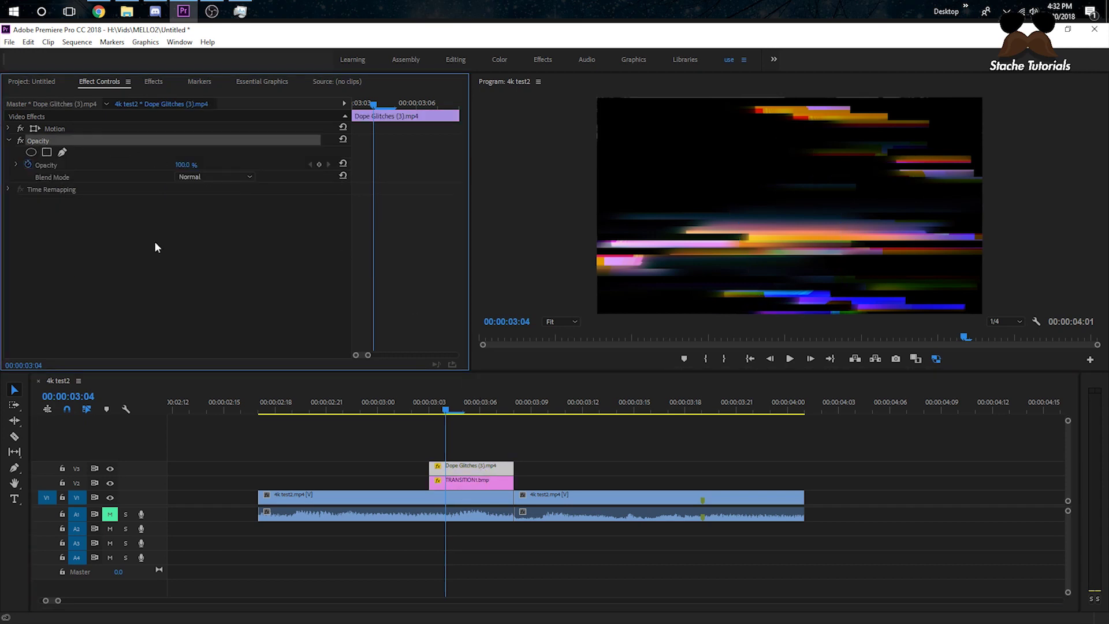
key(ctrl+v)
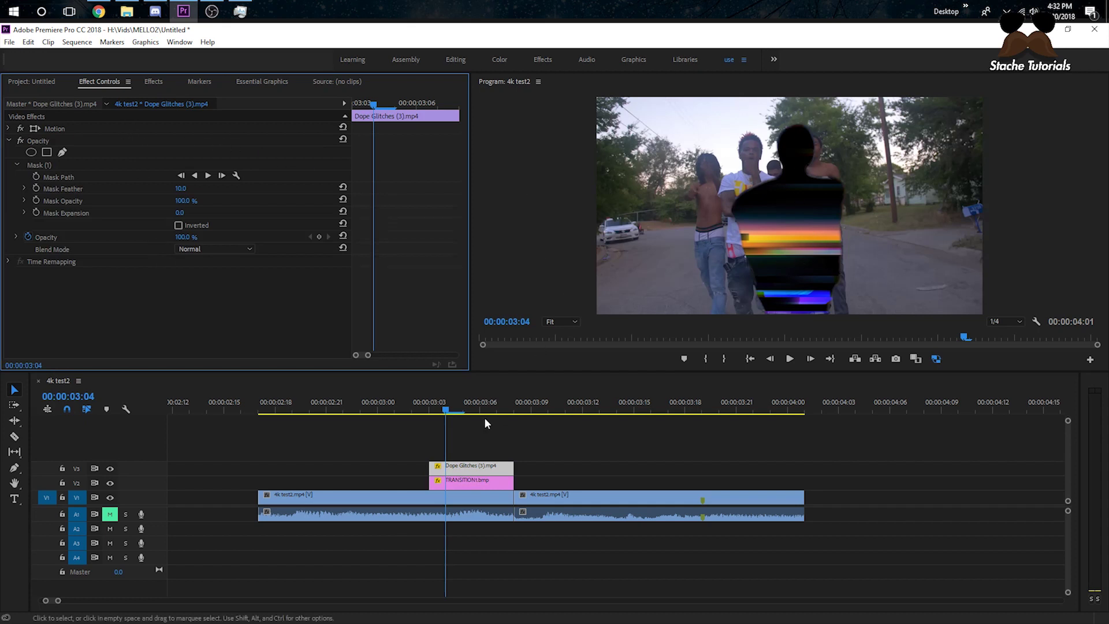
click(432, 410)
drag(433, 410, 452, 432)
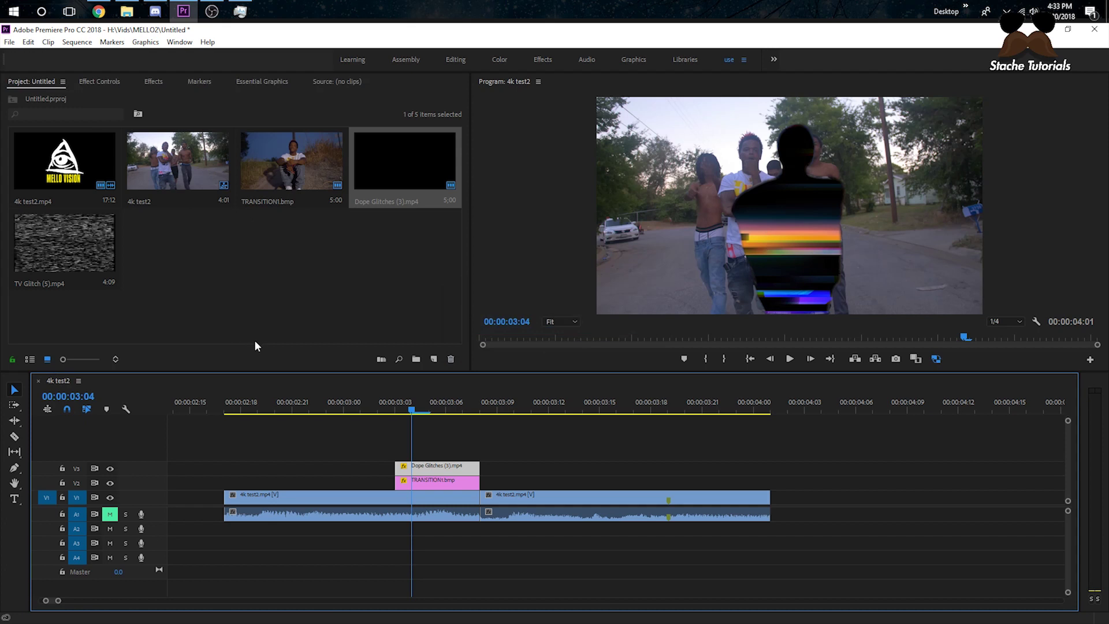
Open the blend mode list for the Dope Glitches Opacity effect.
click(109, 81)
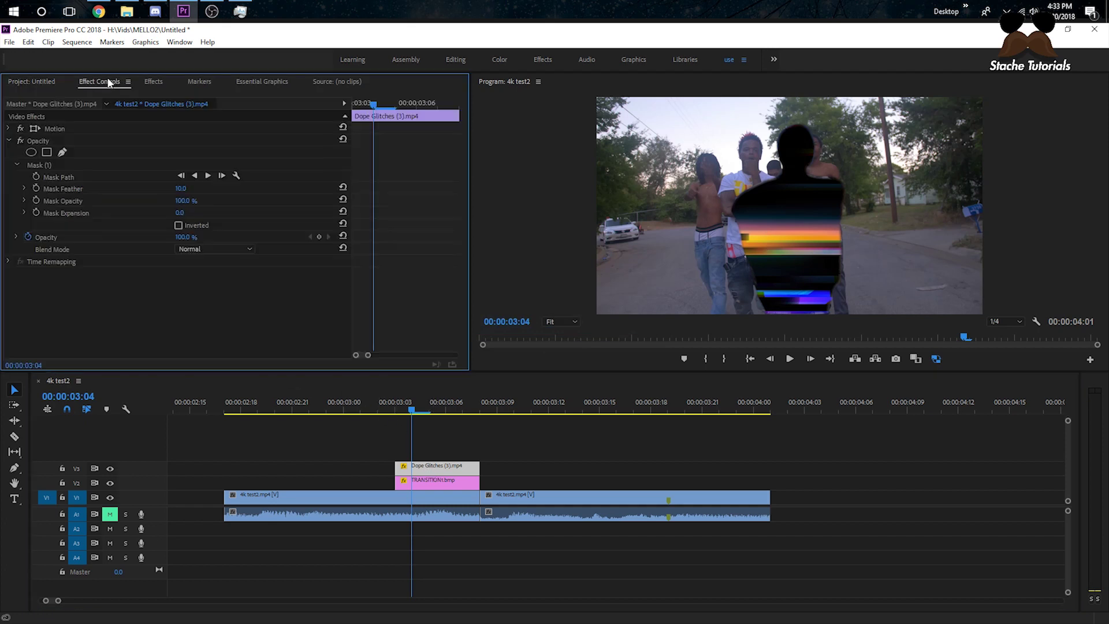
click(37, 139)
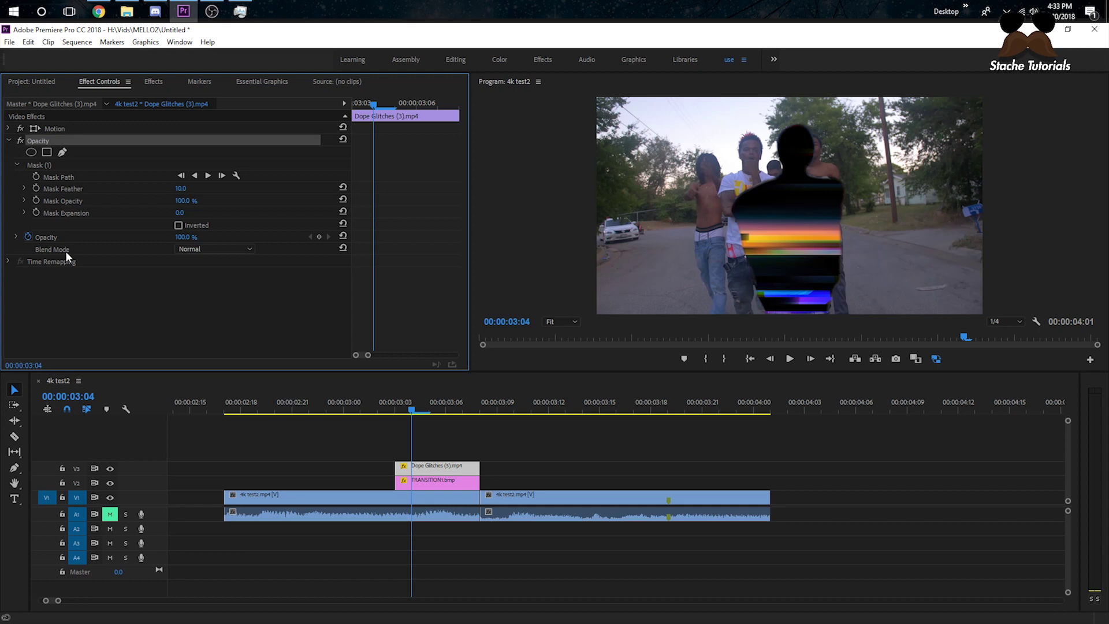
click(207, 249)
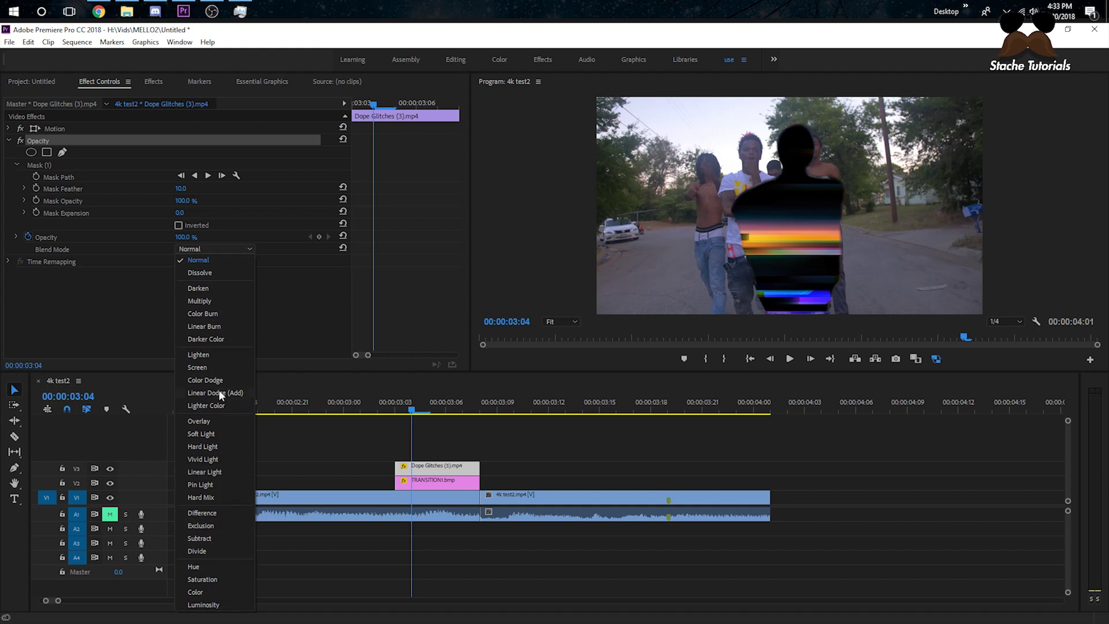
Try Overlay as the Dope Glitches blend mode, then switch it to Lighten.
click(200, 421)
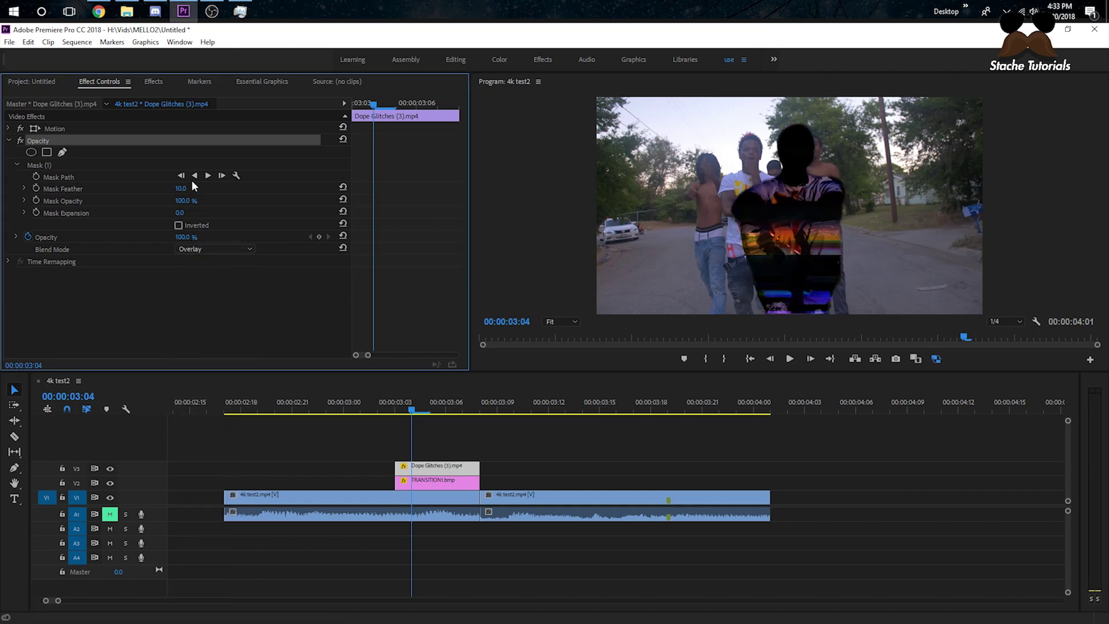
click(196, 248)
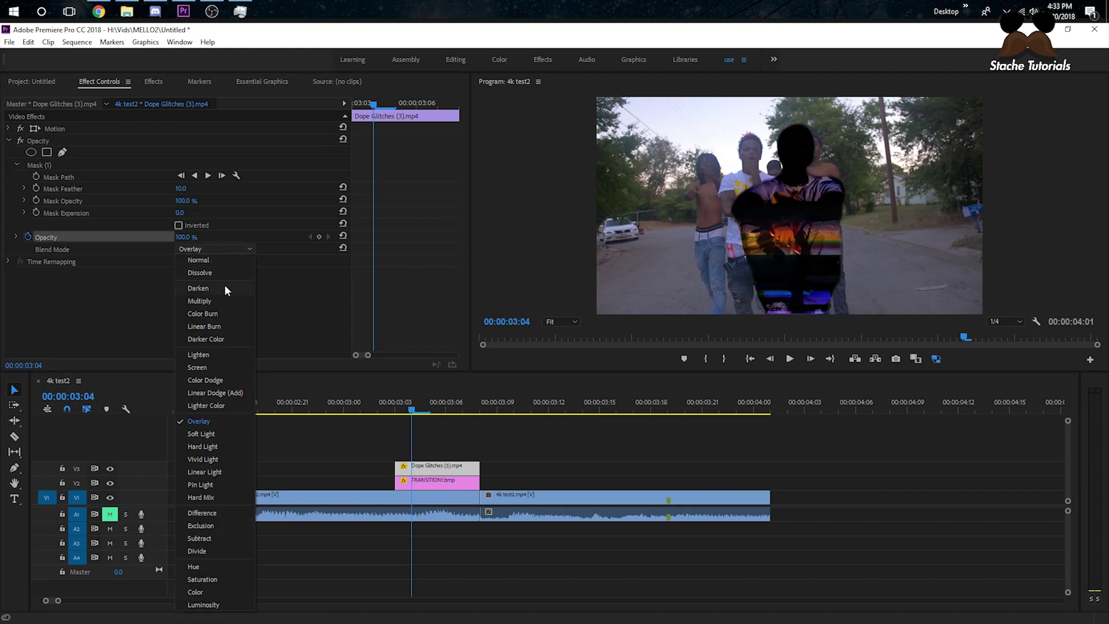
click(213, 355)
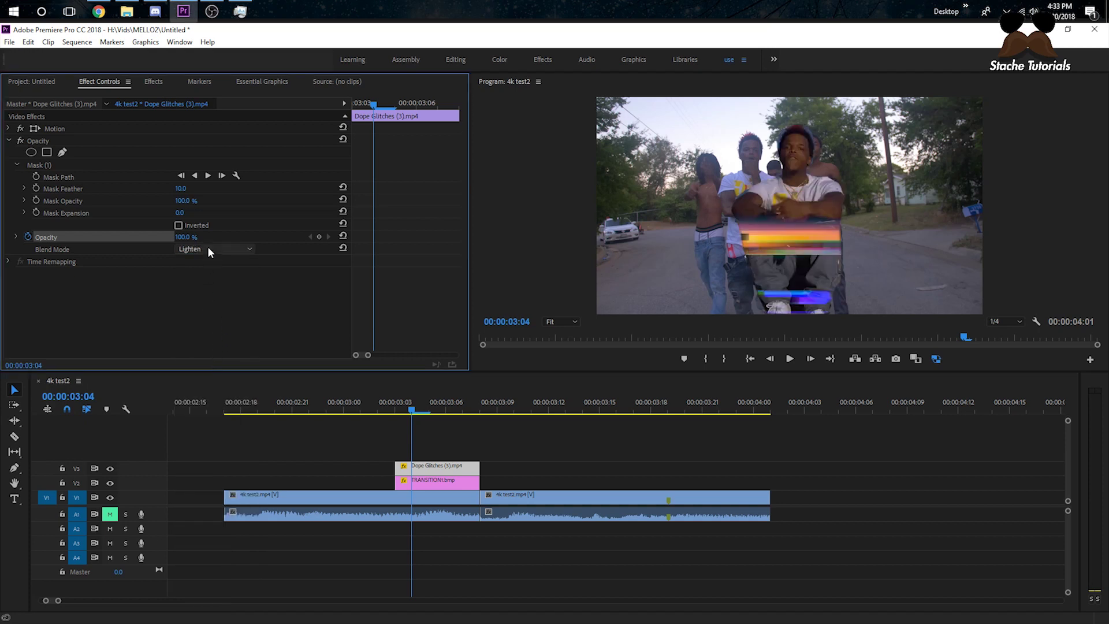
mouse_move(403, 407)
mouse_down()
mouse_move(349, 411)
mouse_move(475, 415)
mouse_move(375, 411)
mouse_move(397, 397)
mouse_move(351, 414)
mouse_move(408, 395)
mouse_up()
Swap Dope Glitches for TV Glitch (5).mp4 on V3, trimmed to end at 00:00:03:08.
key(ctrl+z)
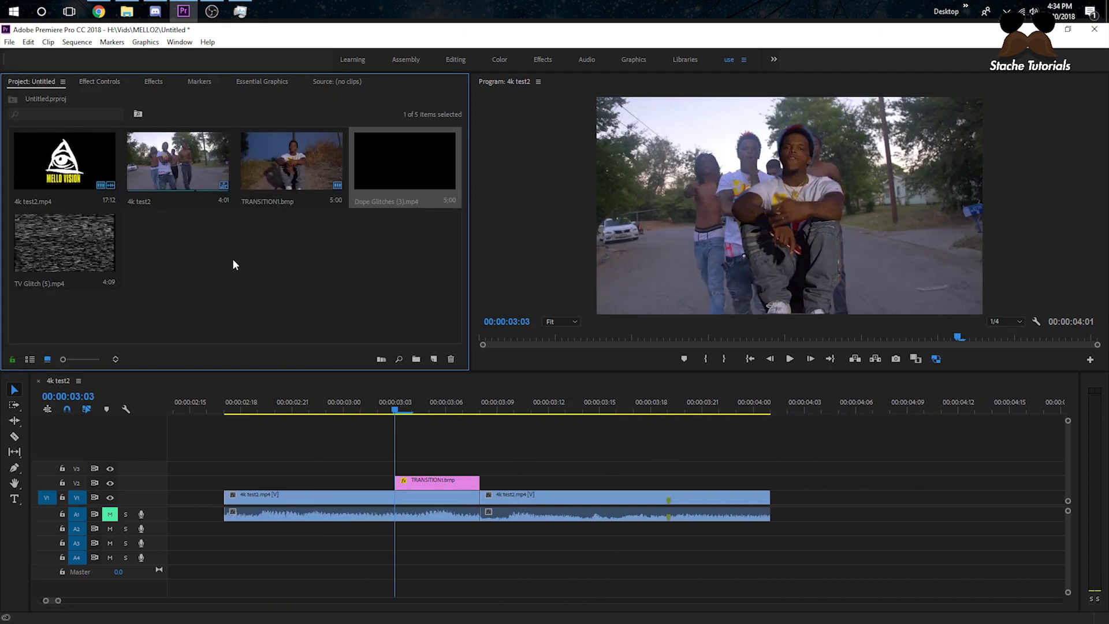
drag(51, 245, 403, 467)
drag(389, 398, 478, 411)
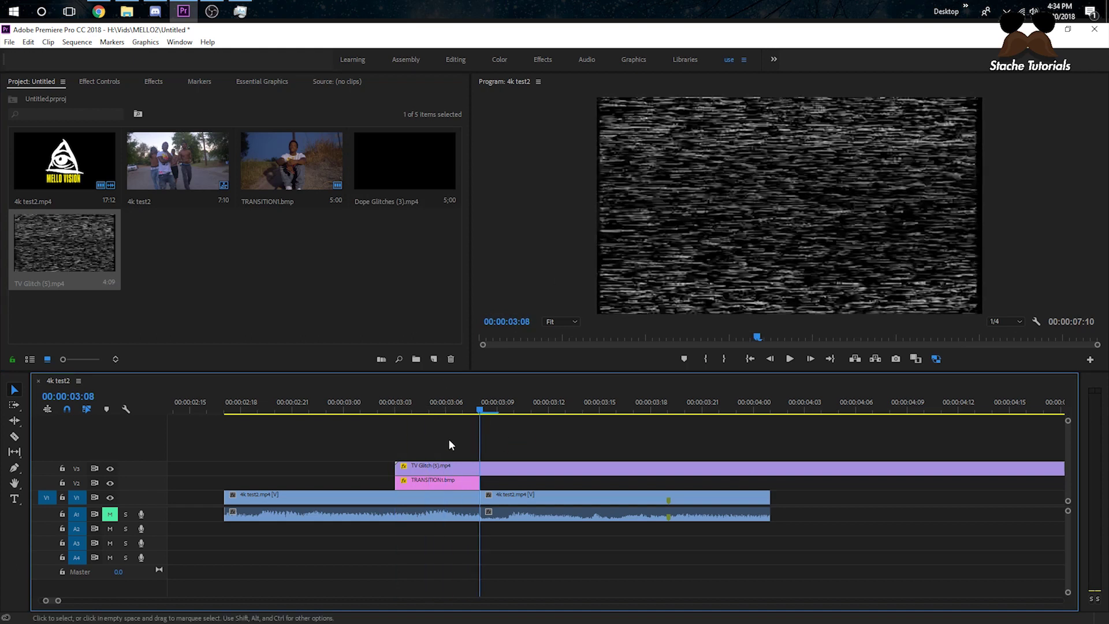
click(490, 468)
key(ctrl+k)
click(490, 468)
key(Delete)
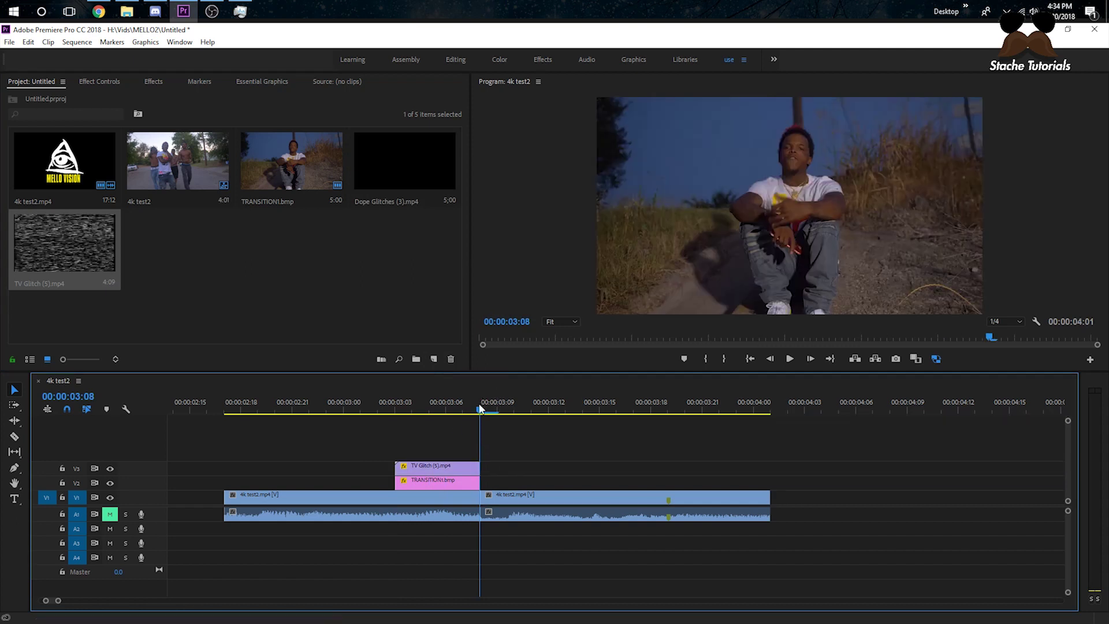
Paste TRANSITION1.bmp's Mask (1) onto the TV Glitch Opacity and preview it.
key(Left)
key(Left)
click(413, 484)
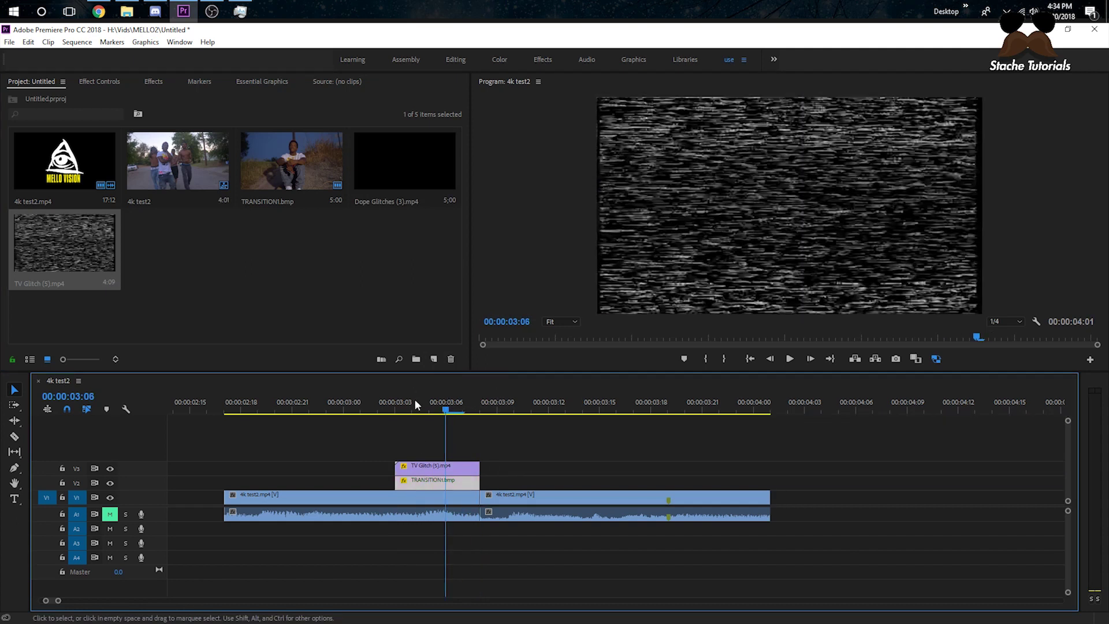
click(123, 83)
click(49, 164)
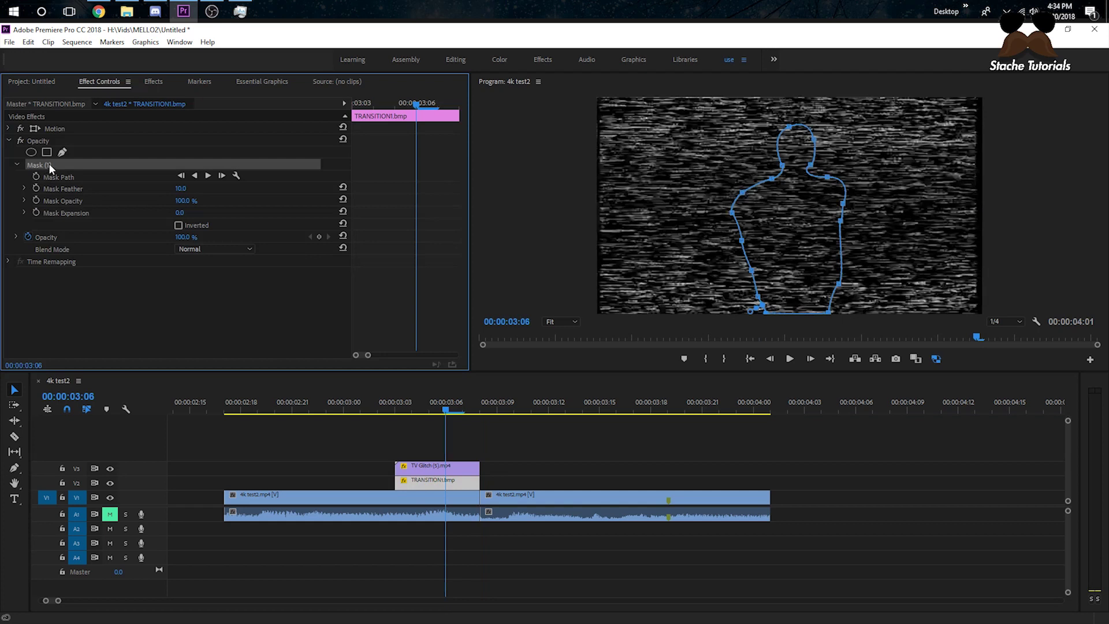
click(436, 466)
click(36, 140)
key(ctrl+v)
click(430, 412)
drag(433, 414, 465, 430)
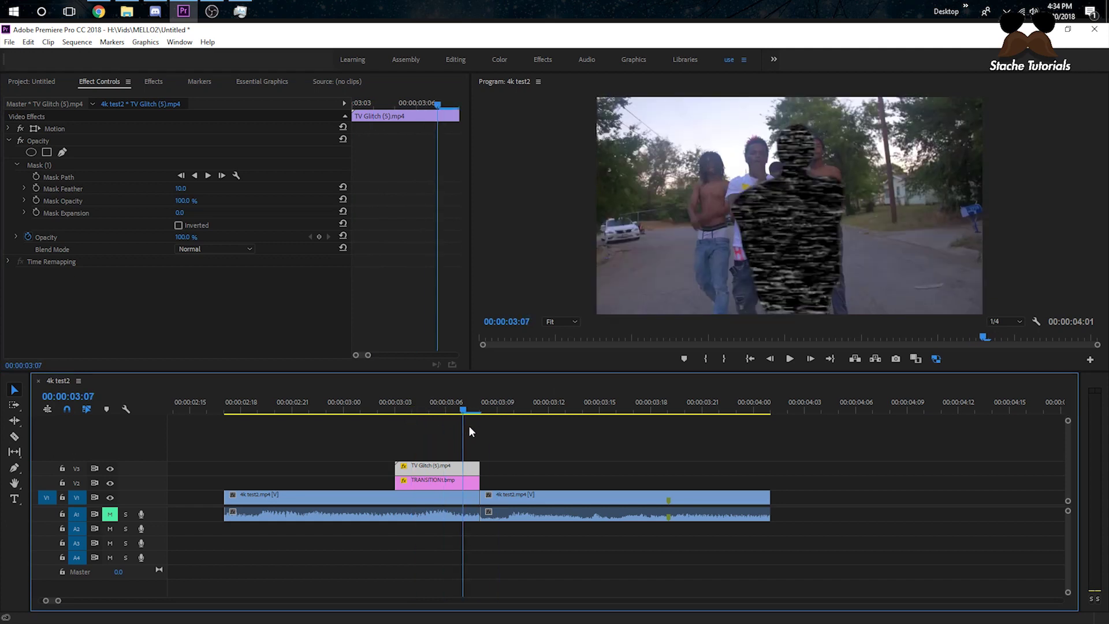
Add an opacity keyframe on the glitch overlay at 3:03 for the fade ending at 3:08.
click(481, 410)
drag(481, 410, 464, 410)
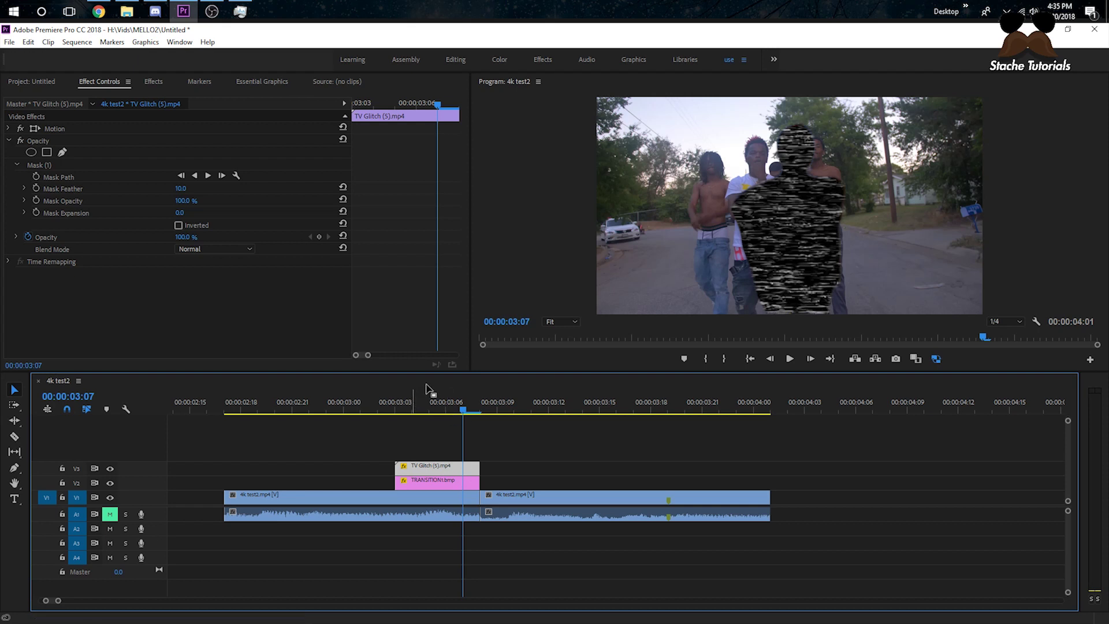
drag(453, 407, 395, 407)
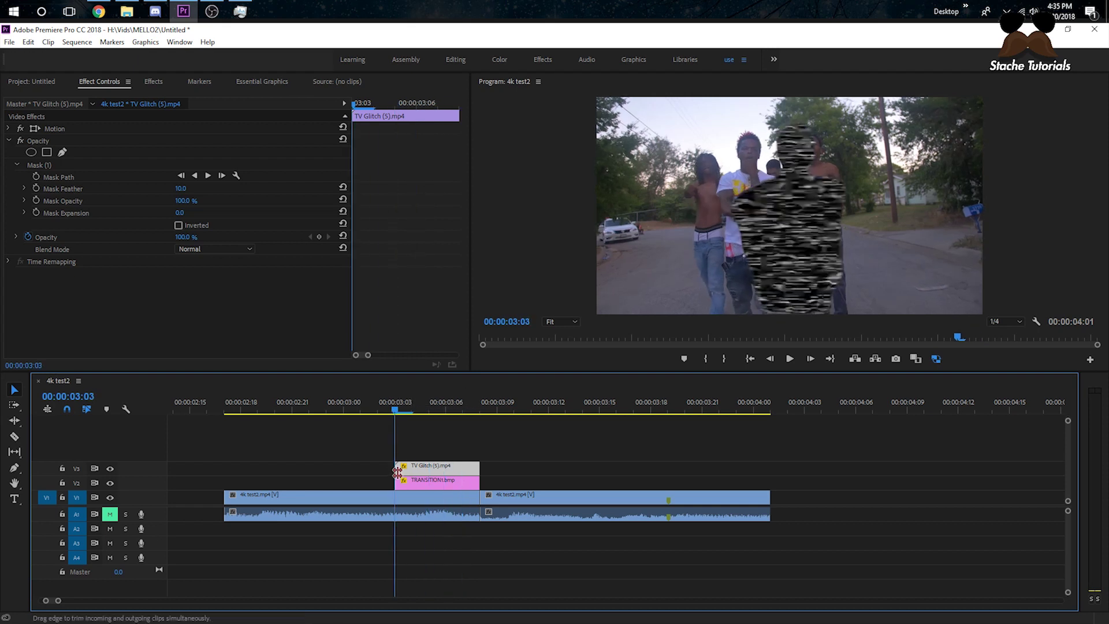
click(320, 235)
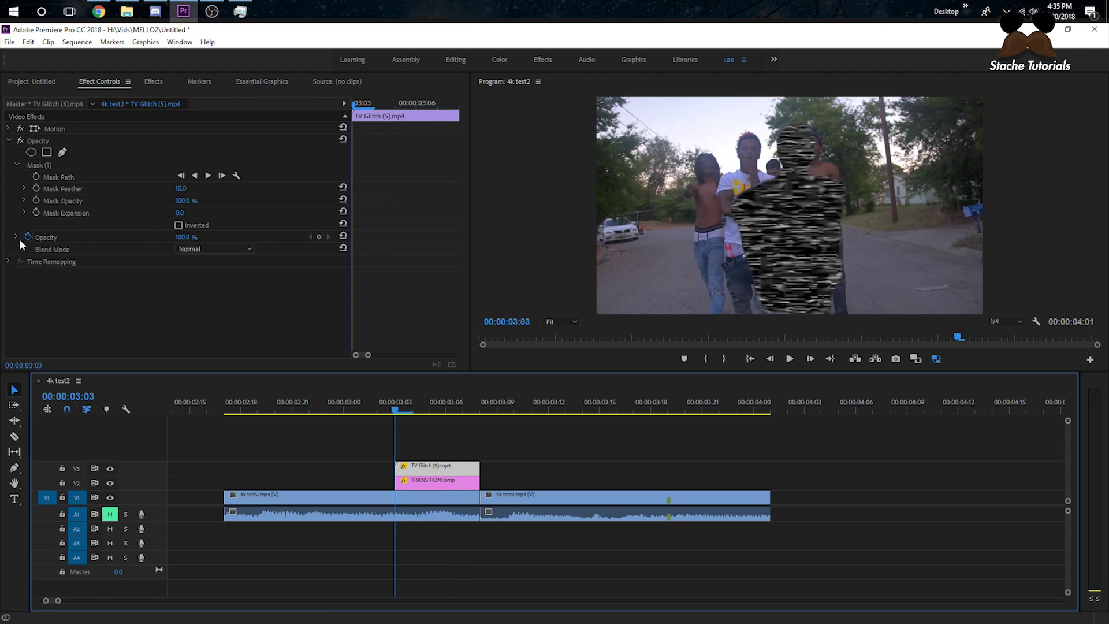
click(312, 238)
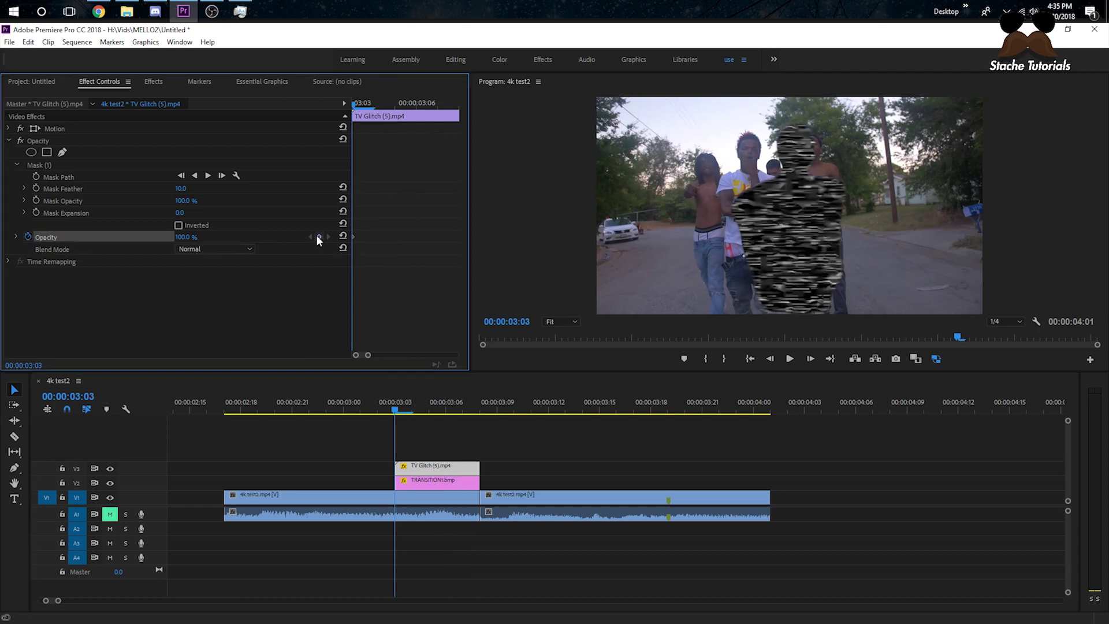
drag(392, 407, 477, 411)
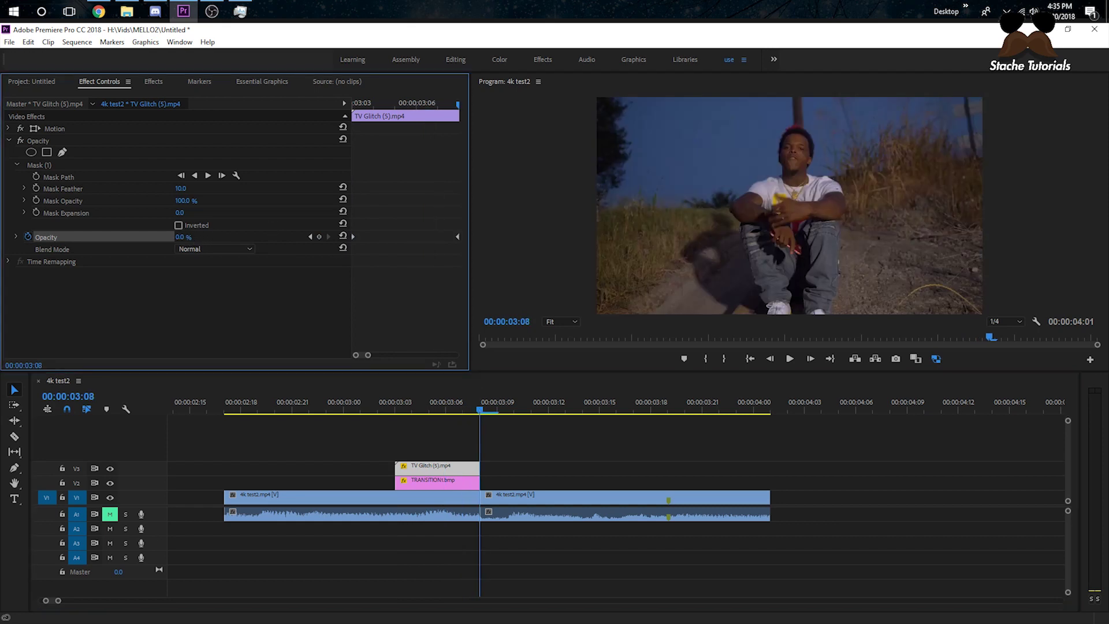
Scrub and replay the transition to confirm the overlay fades out by 3:08, parking at 3:01.
click(378, 402)
click(390, 403)
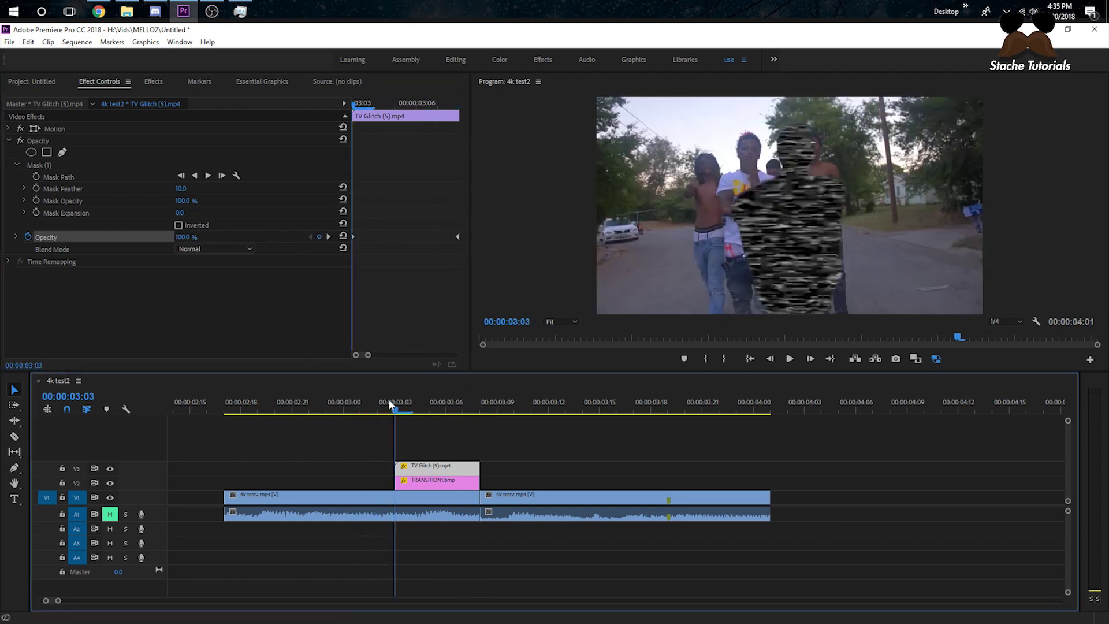
drag(403, 403, 498, 411)
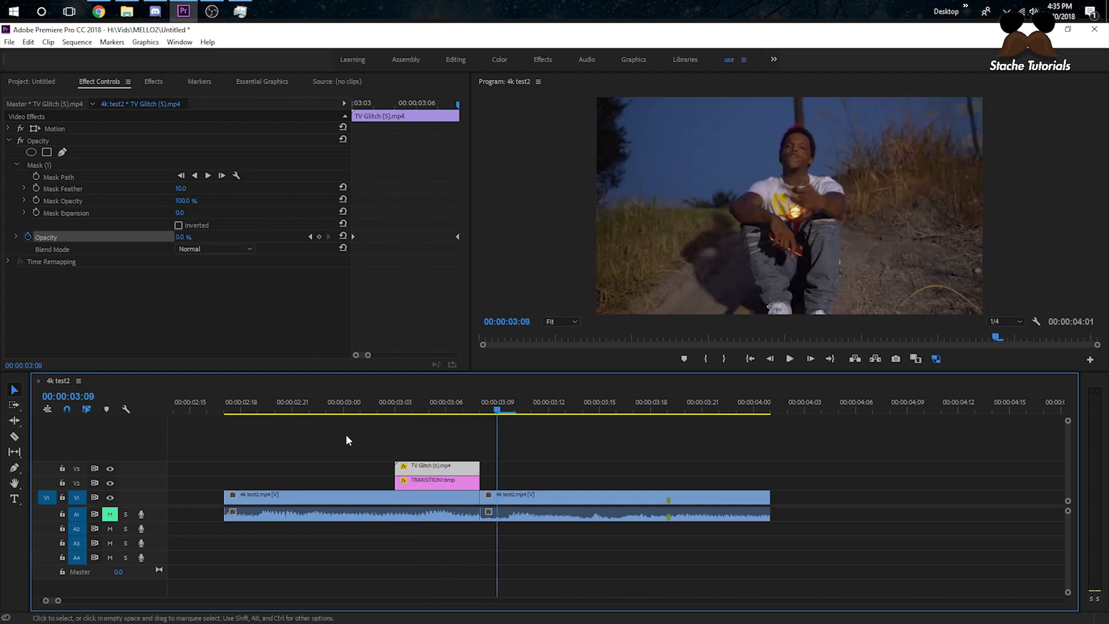
click(328, 398)
key(space)
key(space)
click(297, 405)
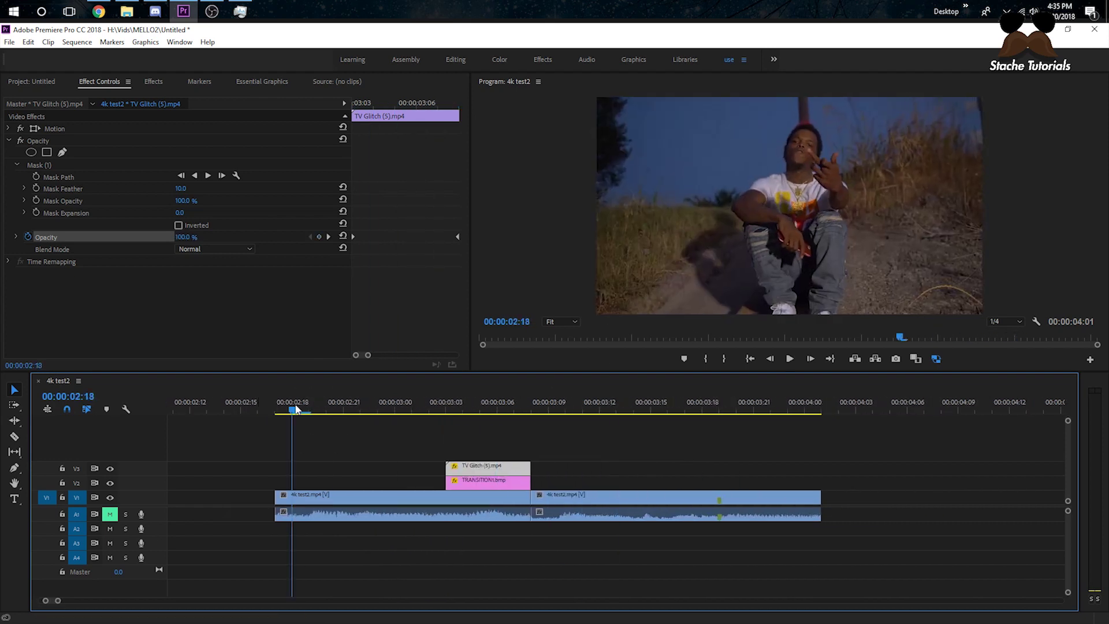
key(space)
click(296, 409)
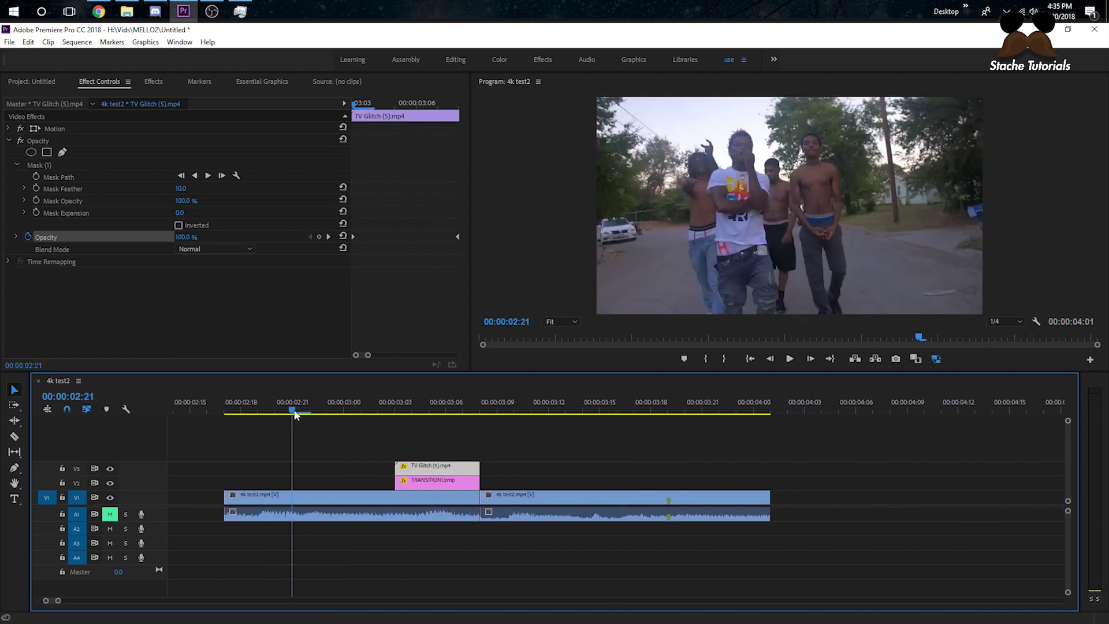
click(311, 400)
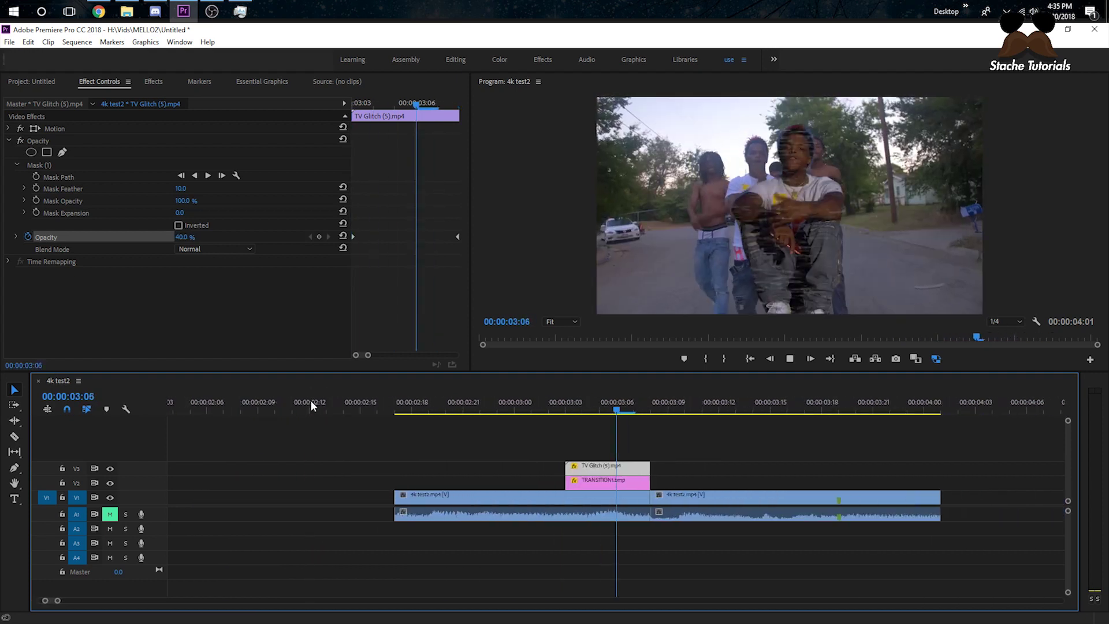
key(space)
click(294, 409)
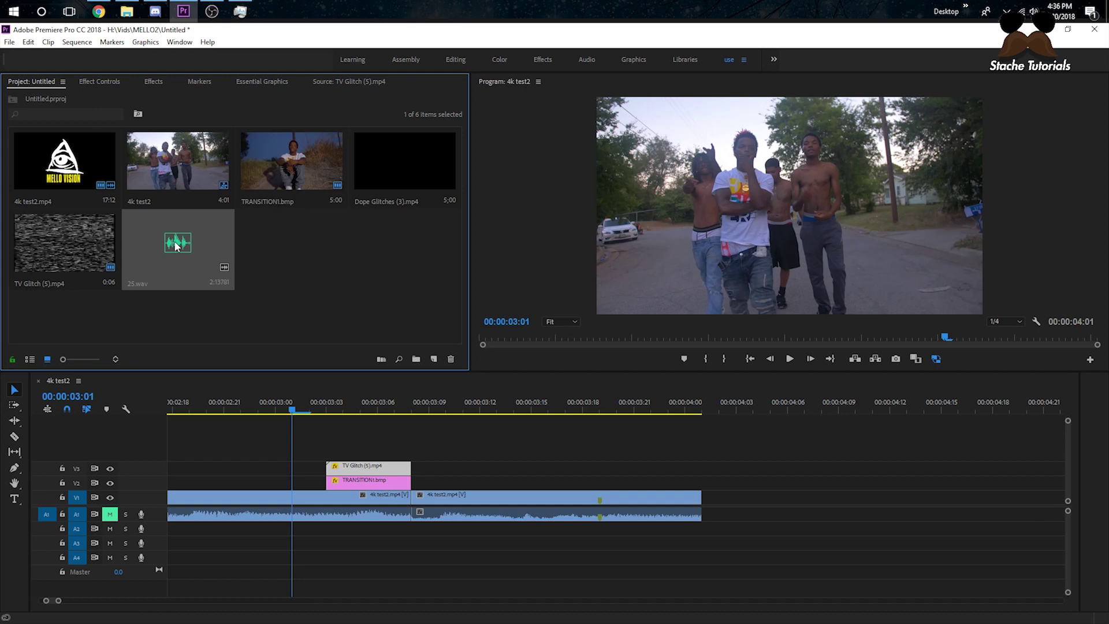
Place 25.wav on track A3 at the transition and preview it.
drag(248, 413, 326, 543)
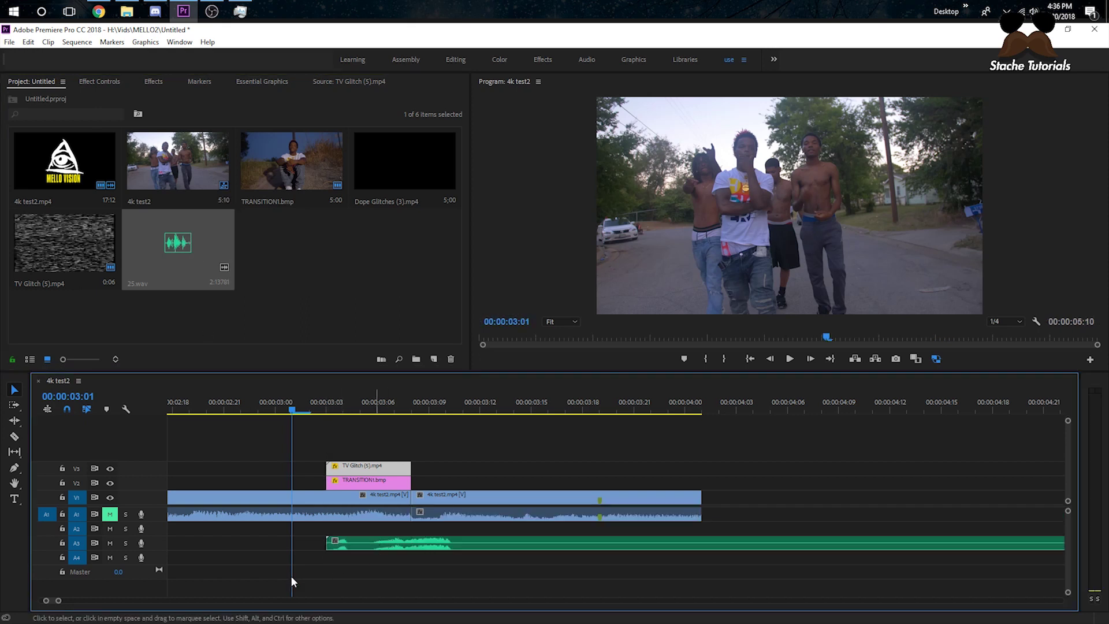
scroll(59, 601, up, 3)
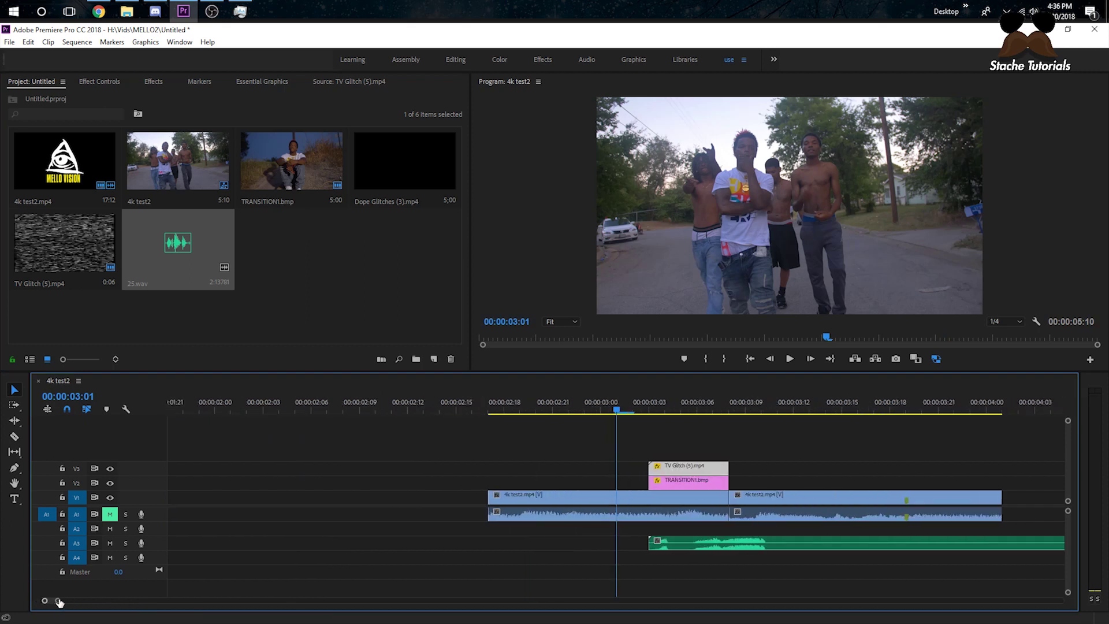
key(space)
key(space)
click(501, 409)
key(space)
click(483, 397)
click(434, 393)
key(space)
key(space)
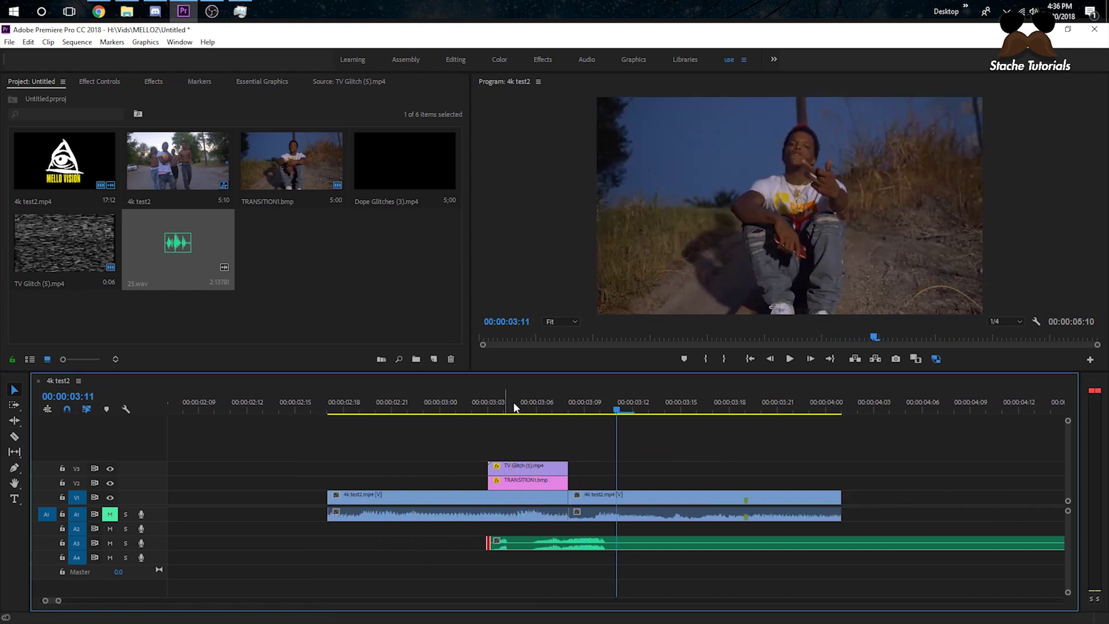
Cut the 25.wav clip at 3:08, delete its tail and trim three frames off its start.
click(536, 405)
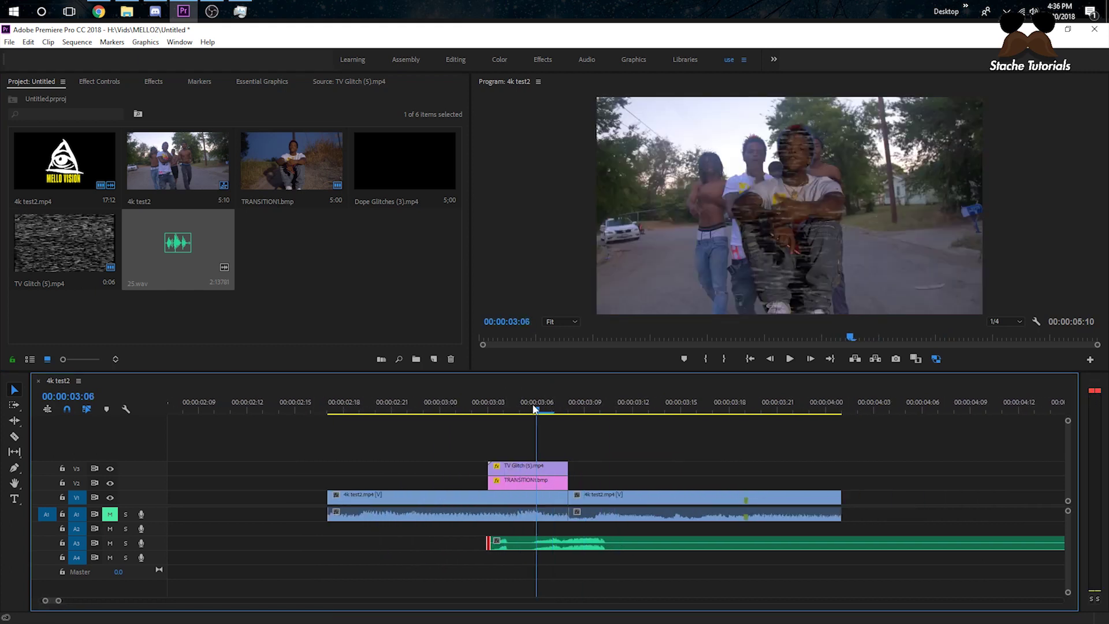
drag(536, 409, 562, 407)
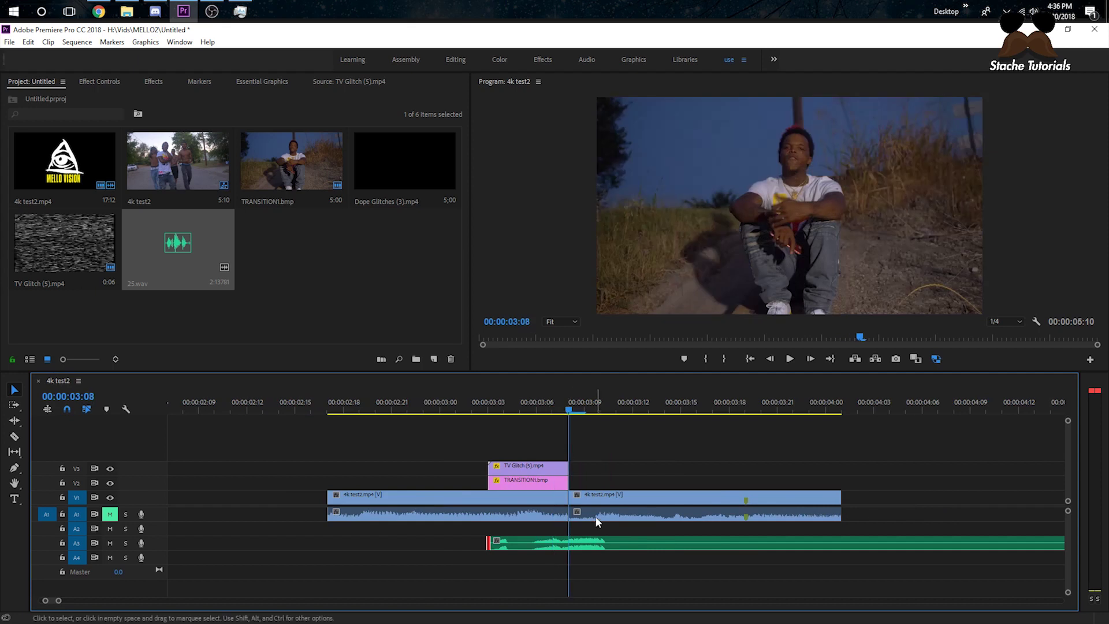
click(570, 548)
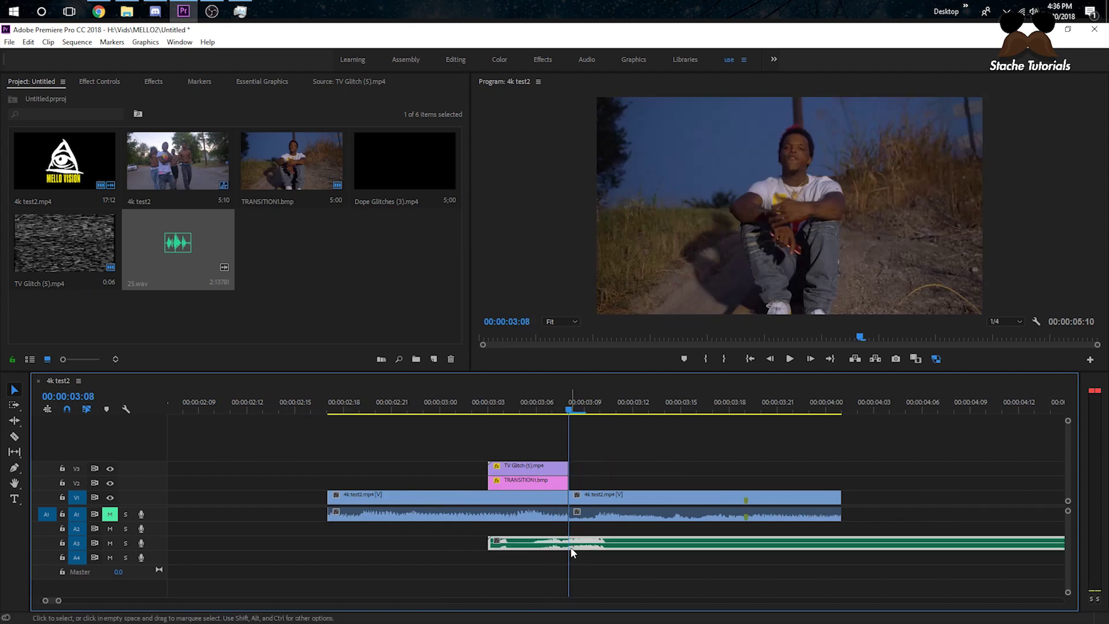
key(ctrl+k)
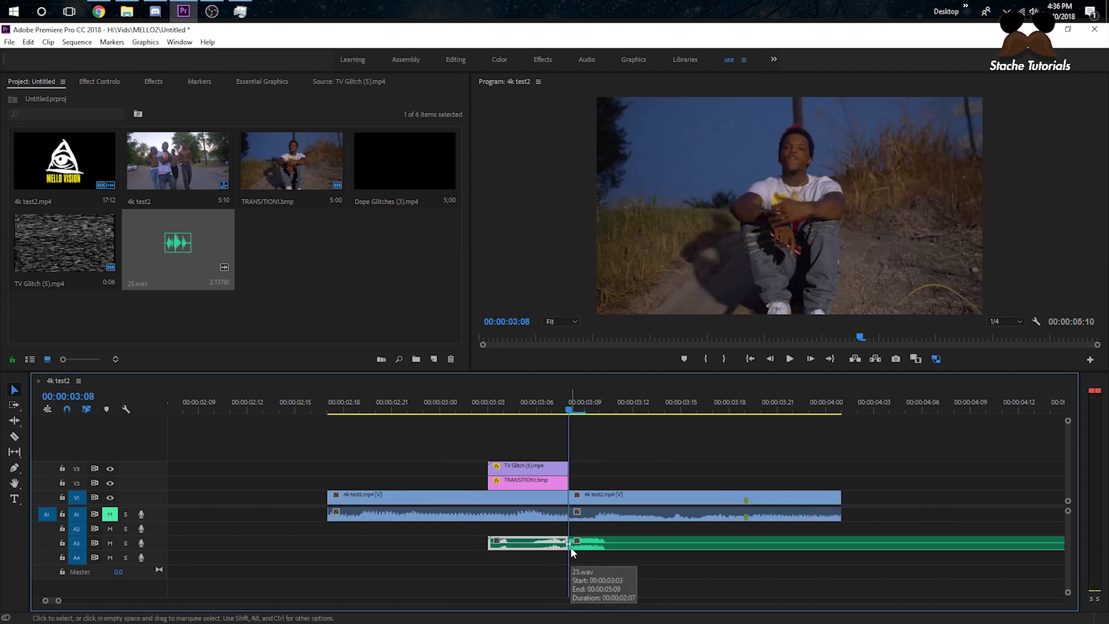
click(602, 549)
key(Delete)
drag(490, 543, 534, 543)
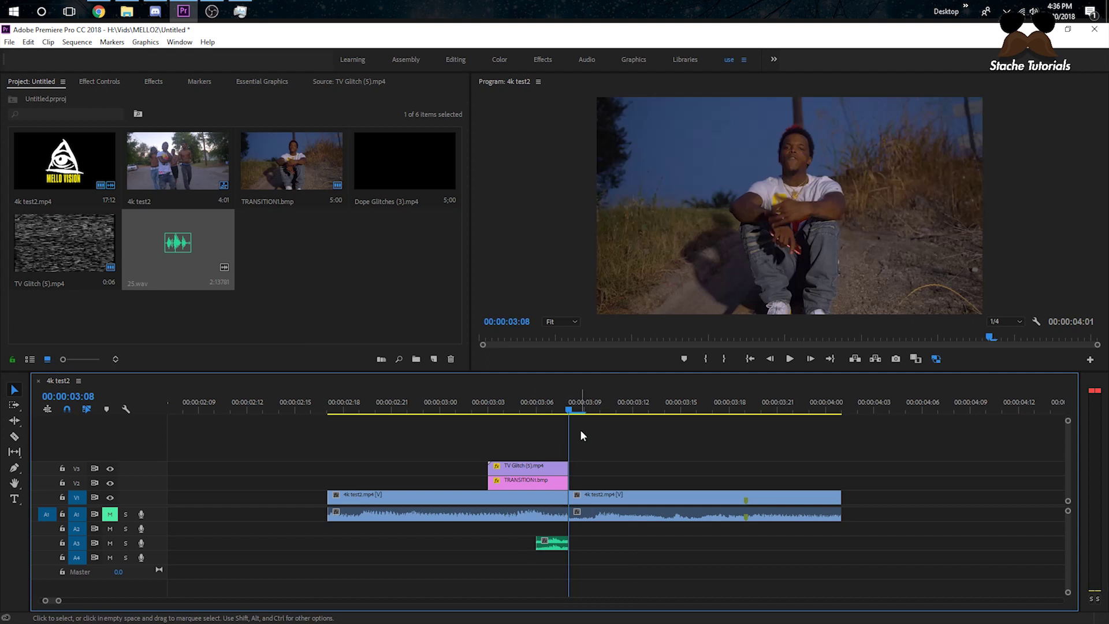
Move the glitch sound to start at 3:03 and extend its start slightly earlier.
click(478, 411)
click(486, 411)
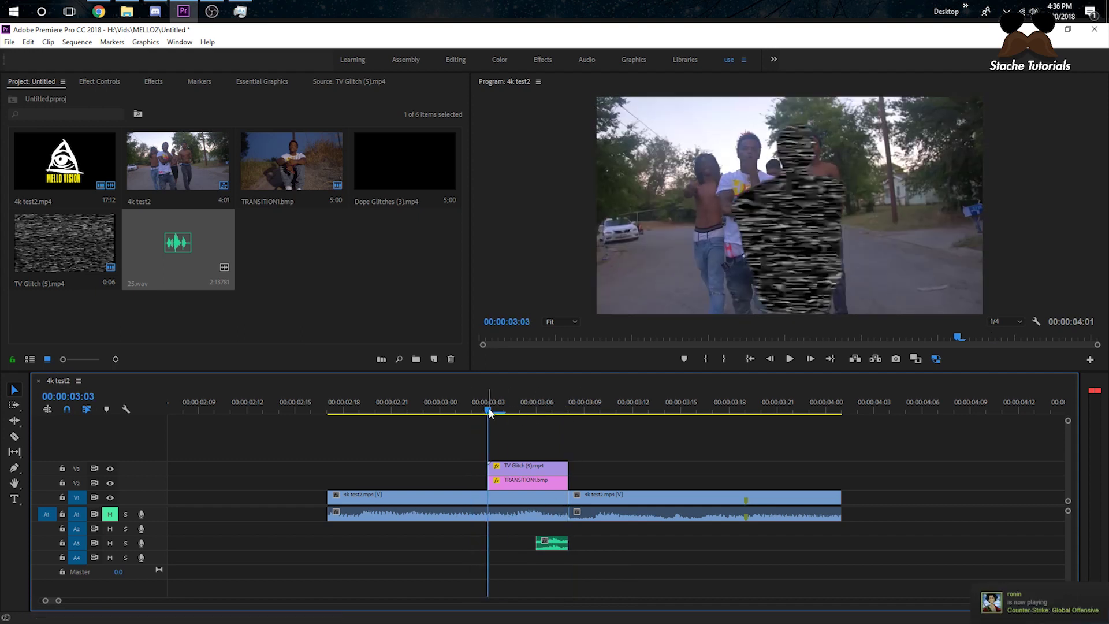
drag(558, 546, 559, 549)
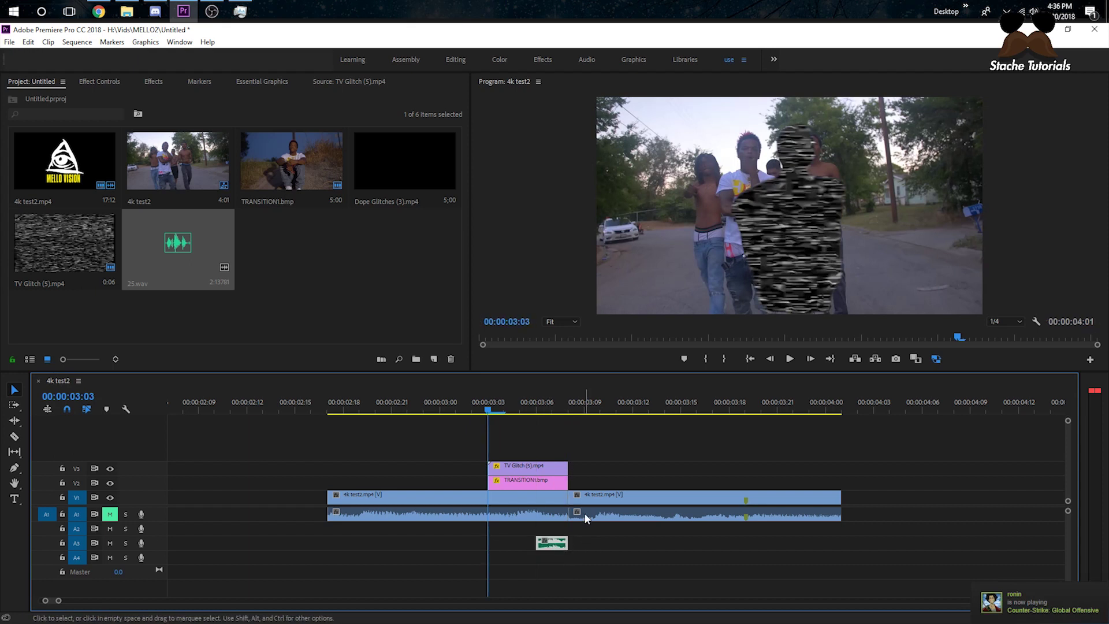
drag(551, 546, 504, 546)
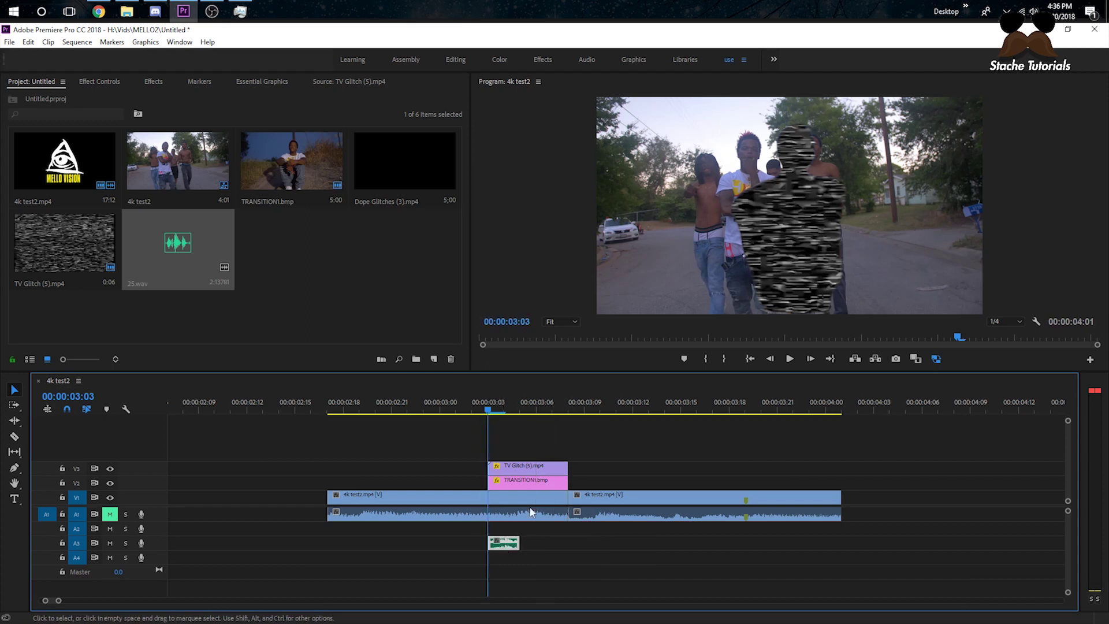
click(472, 412)
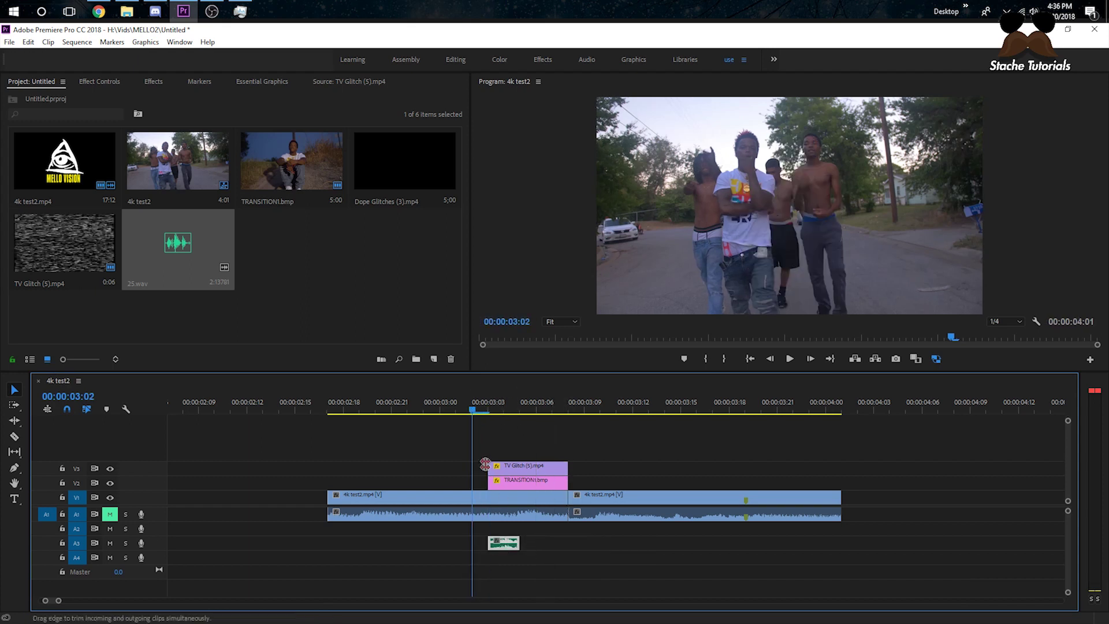
drag(473, 412, 389, 413)
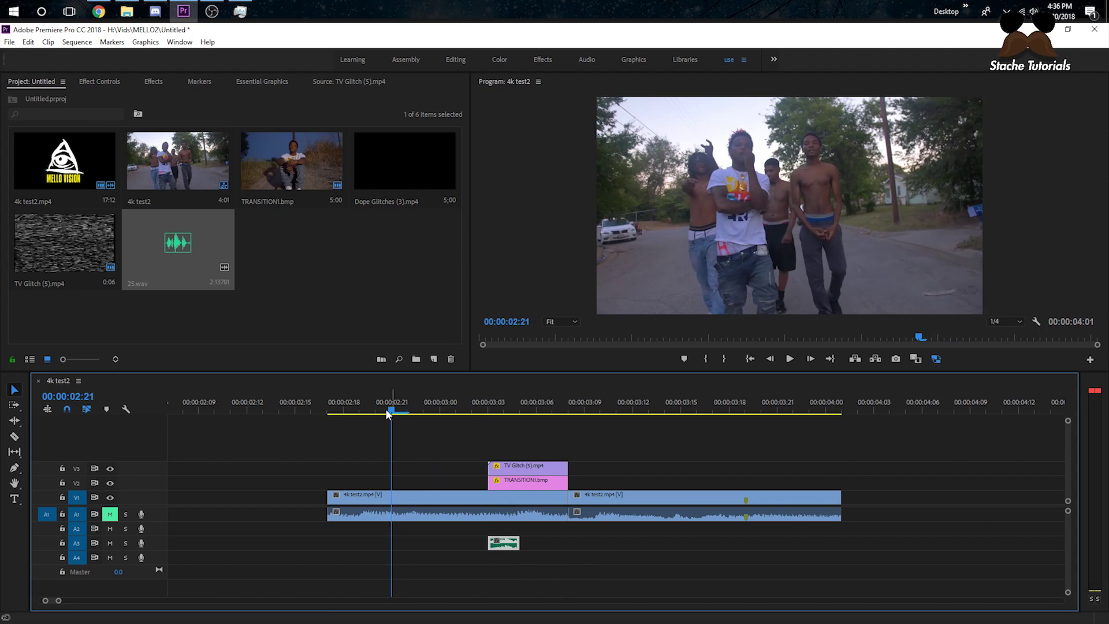
drag(488, 543, 485, 543)
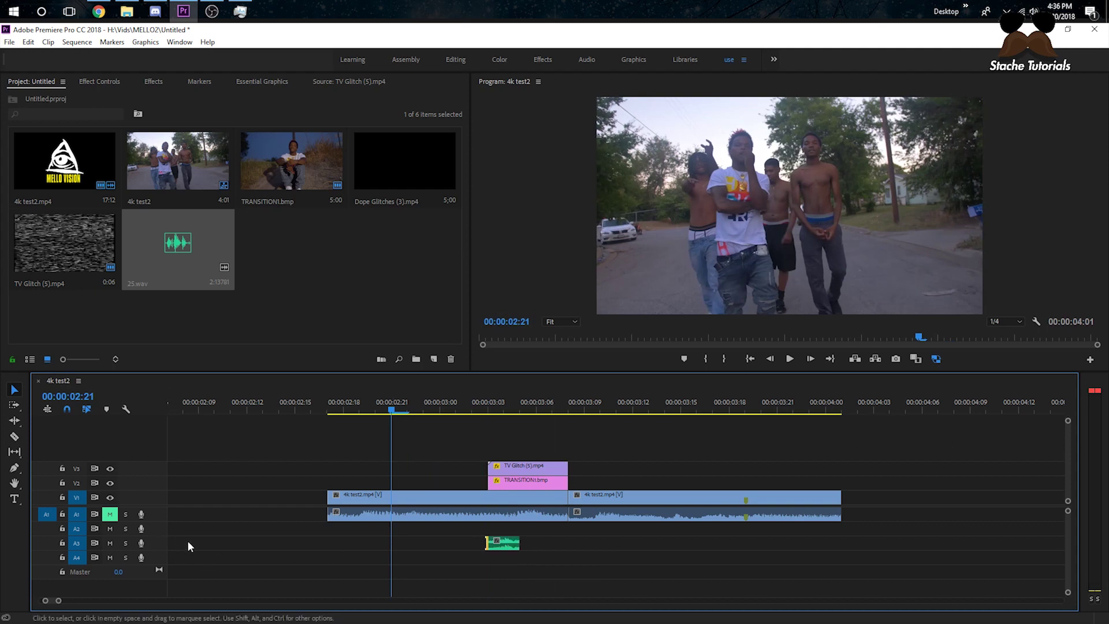
Play the transition back twice to check the aligned sound's timing.
key(space)
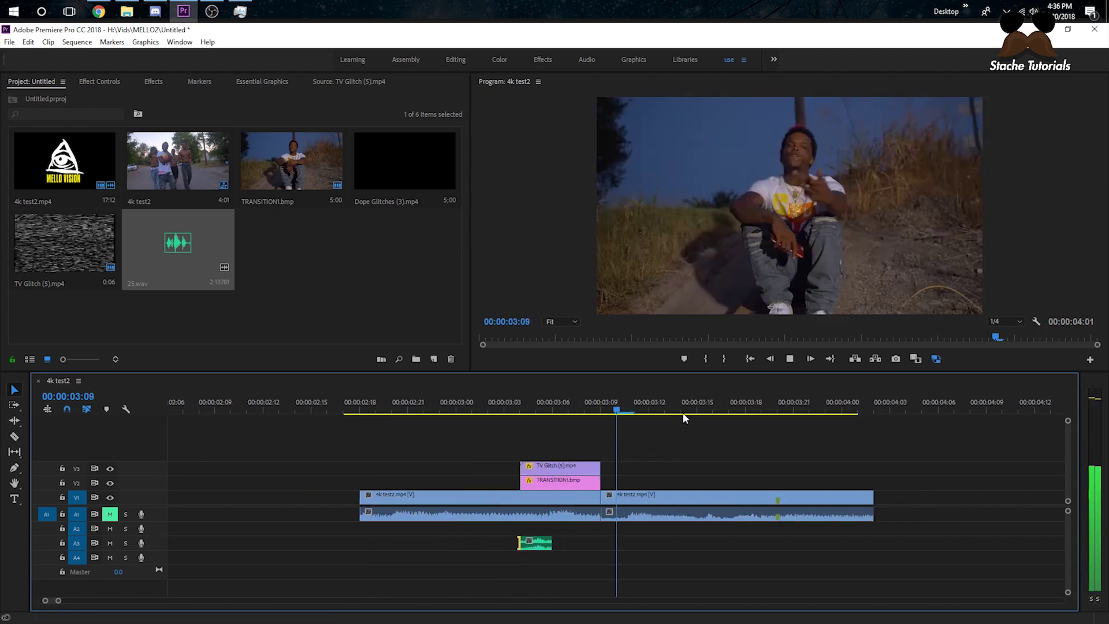
key(space)
click(319, 403)
key(space)
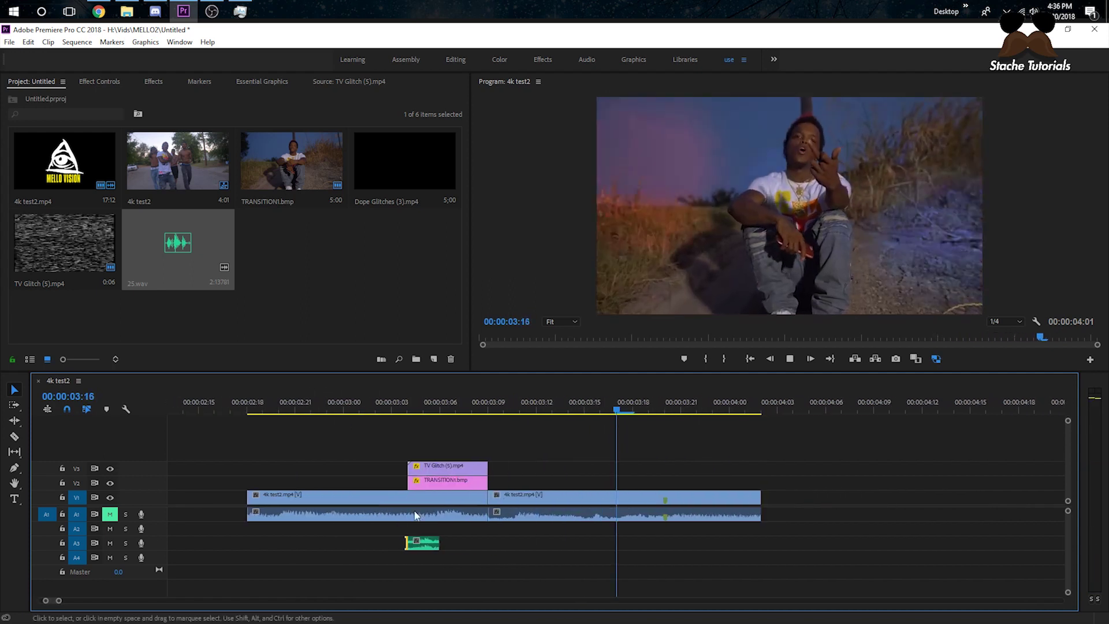
key(space)
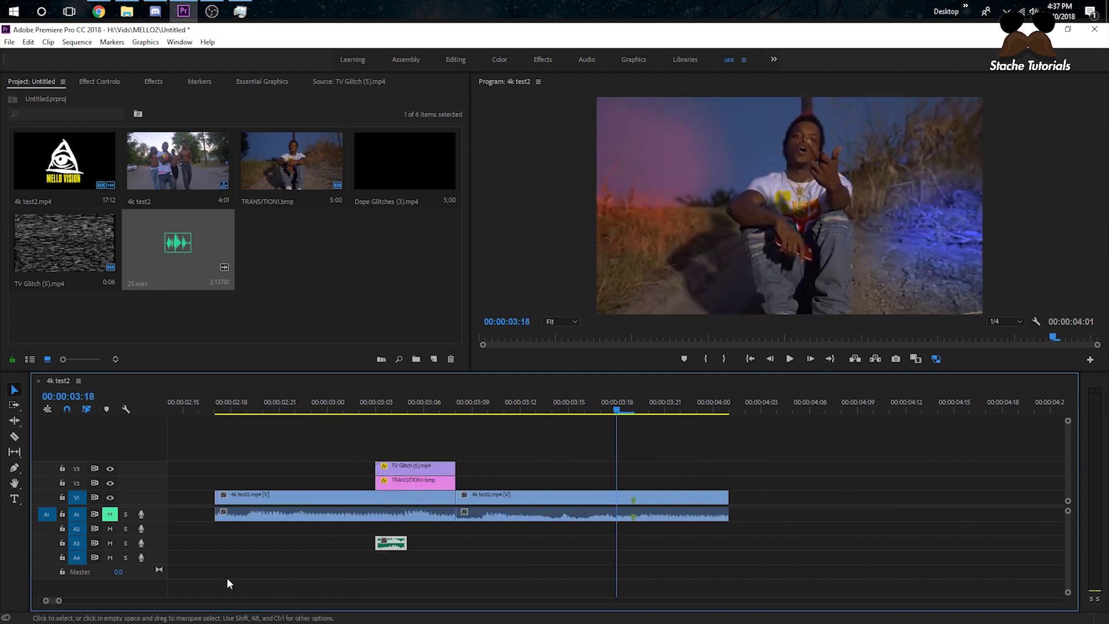
Set the 25.wav clip's gain to -7.6 dB in Audio Gain.
right_click(380, 483)
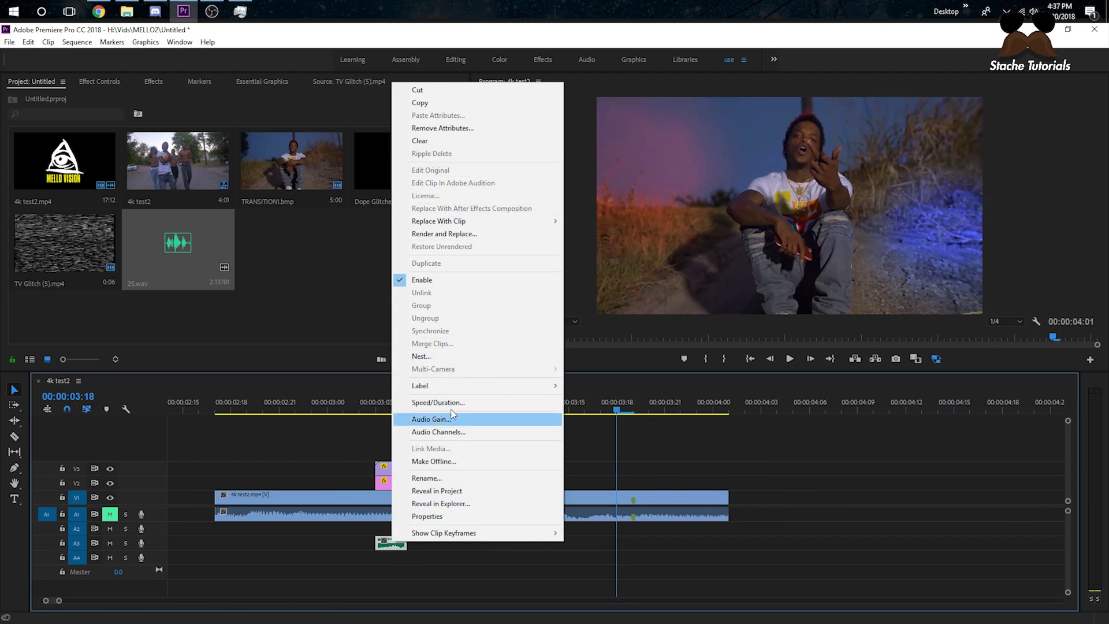
click(497, 418)
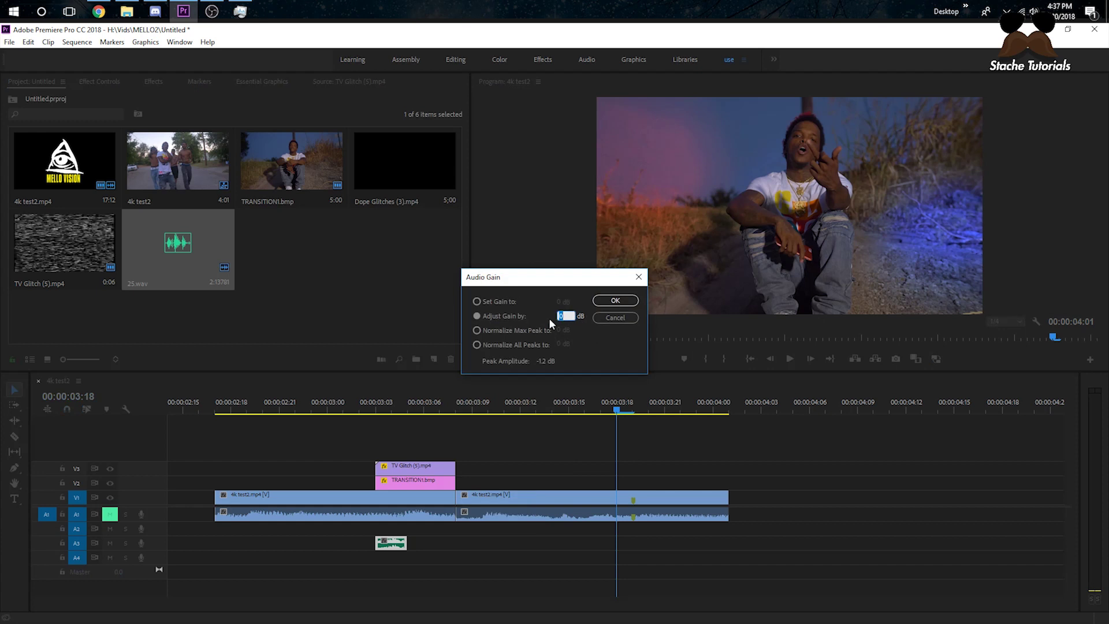
click(477, 301)
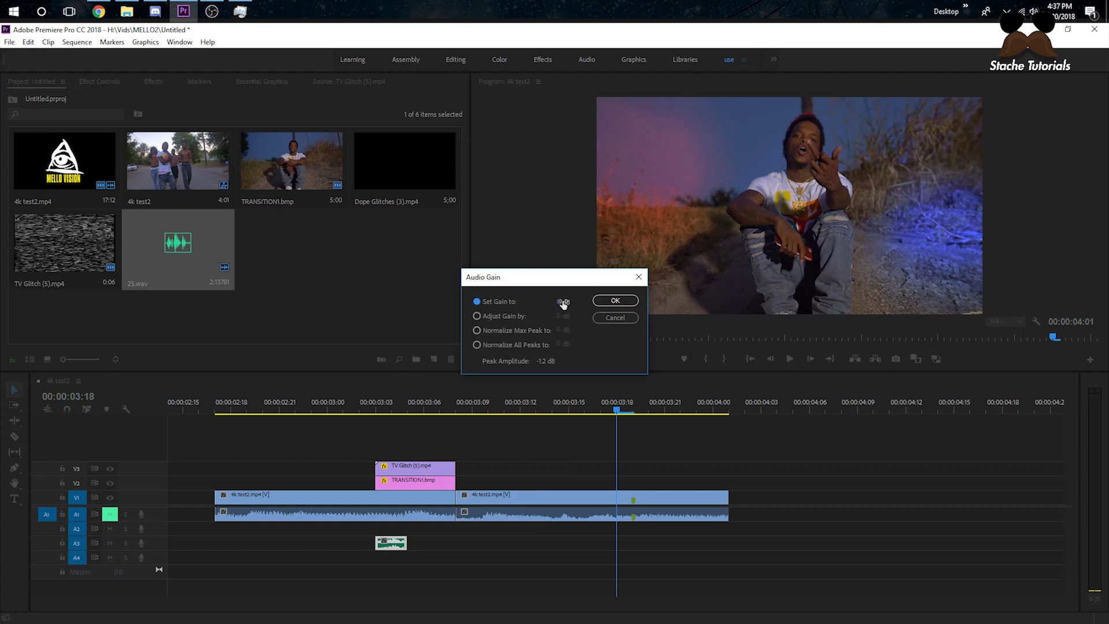